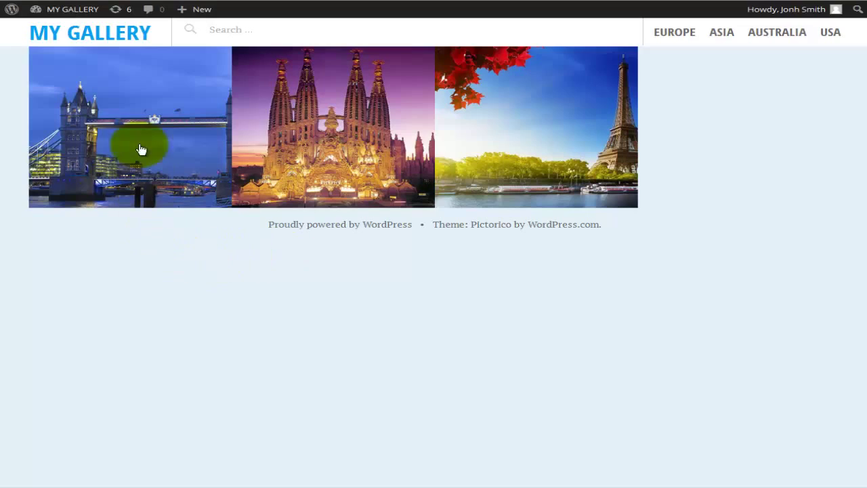
Step: Preview the titles of the gallery posts on the home page and open the London, England post to its picture thumbnails
mouse_move(117, 99)
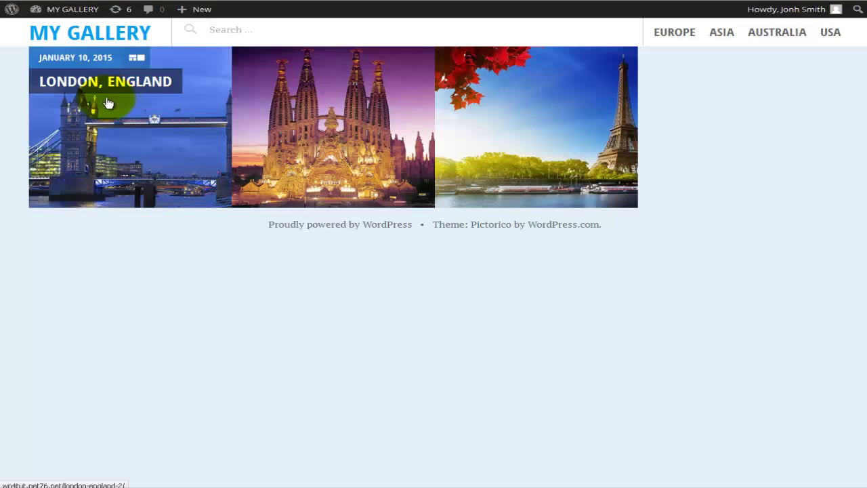
mouse_move(330, 122)
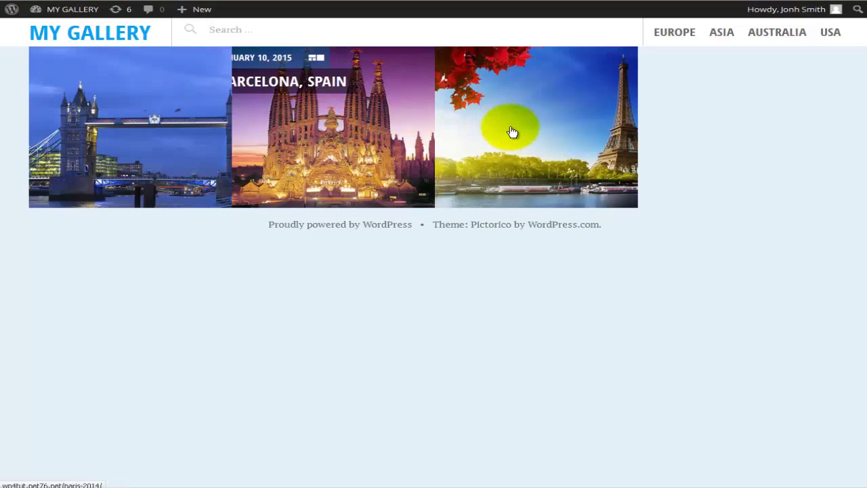
mouse_move(517, 135)
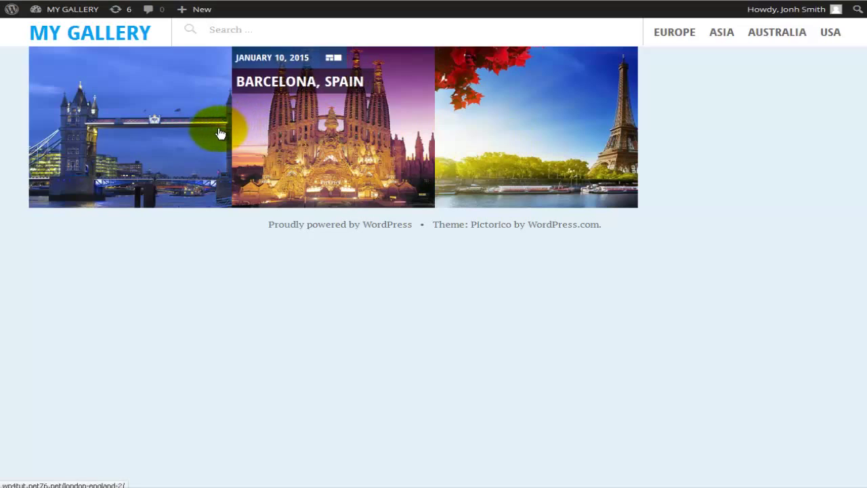
mouse_move(217, 129)
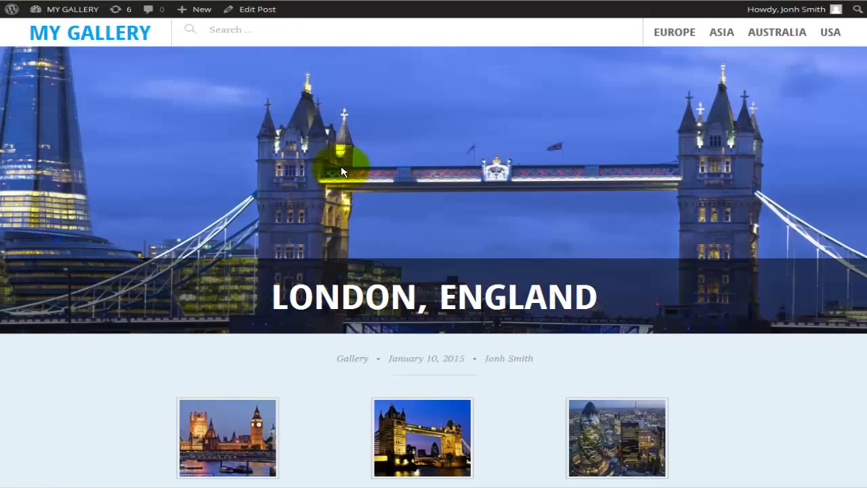
scroll(451, 193, "down", 5)
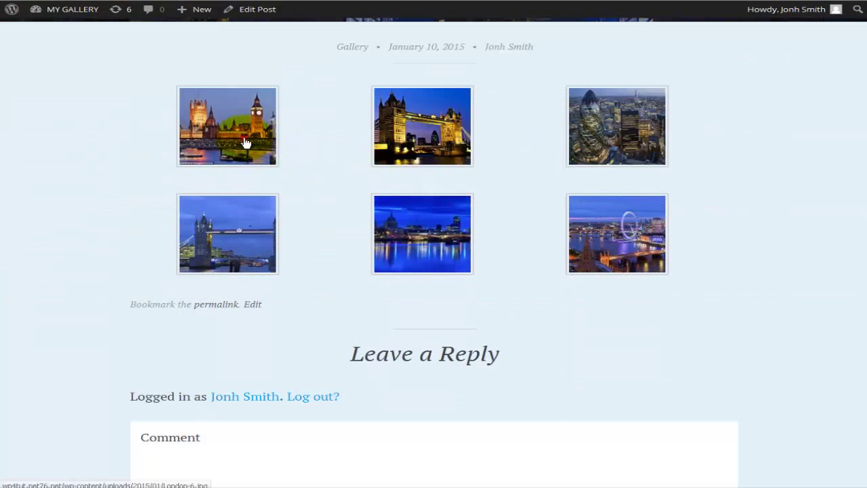
Step: Enlarge the London post's first picture, browse through the next two pictures, and close the enlarged view
left_click(245, 142)
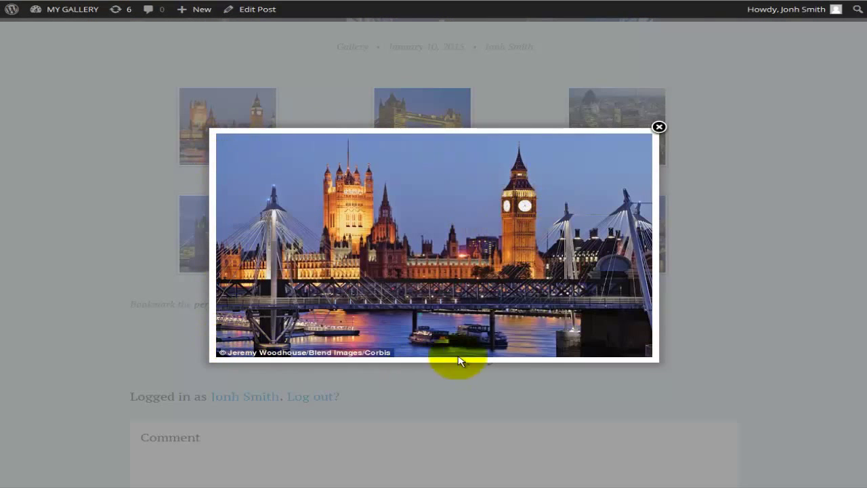
left_click(636, 245)
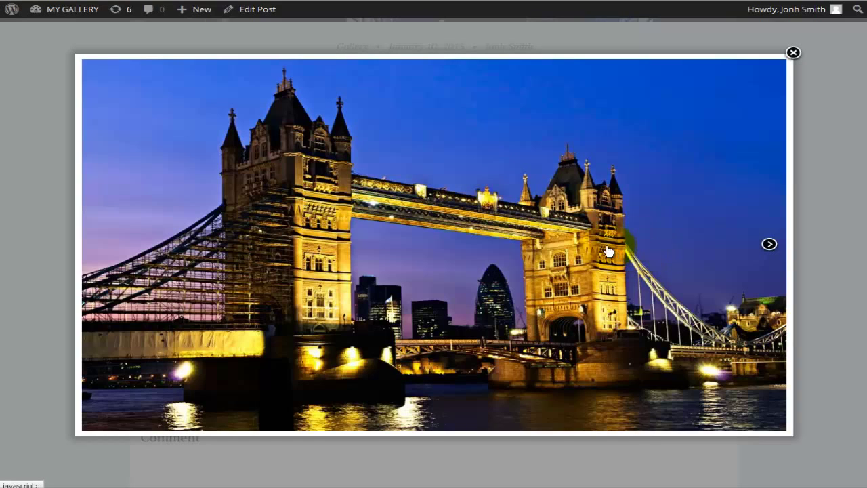
left_click(769, 244)
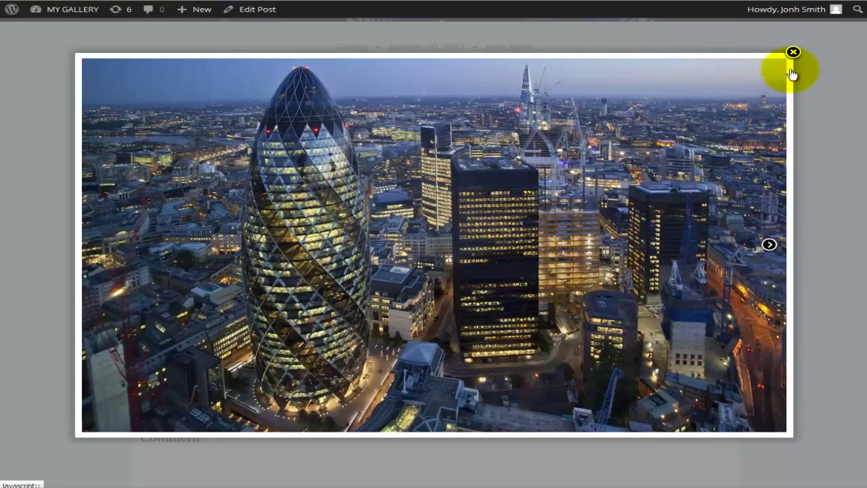
left_click(793, 52)
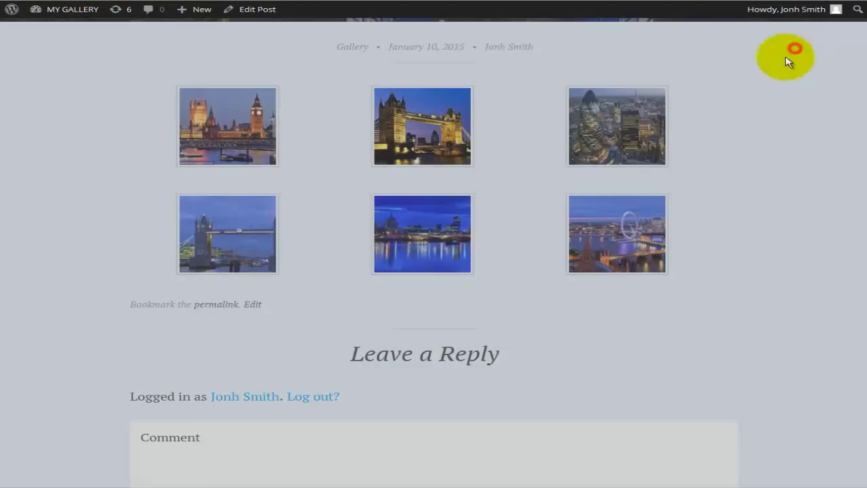
scroll(553, 158, "up", 3)
scroll(554, 158, "up", 3)
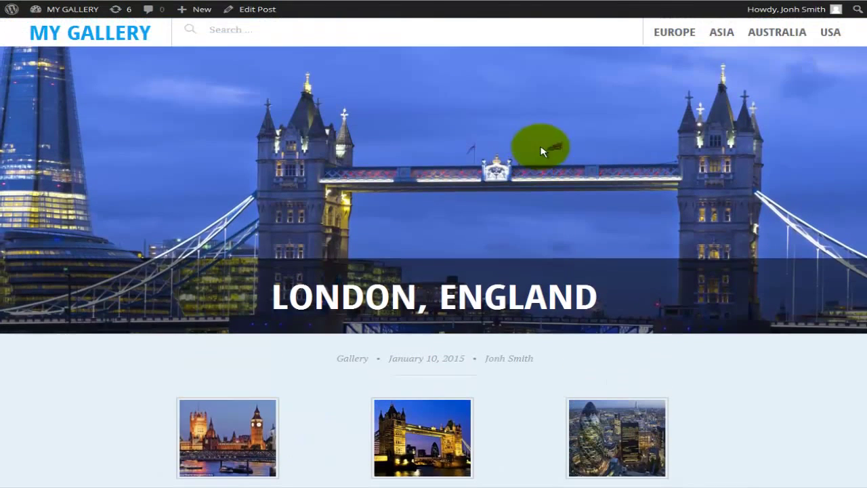
Step: View the Europe category from the gallery's home page, and open the site's administration dashboard
left_click(119, 34)
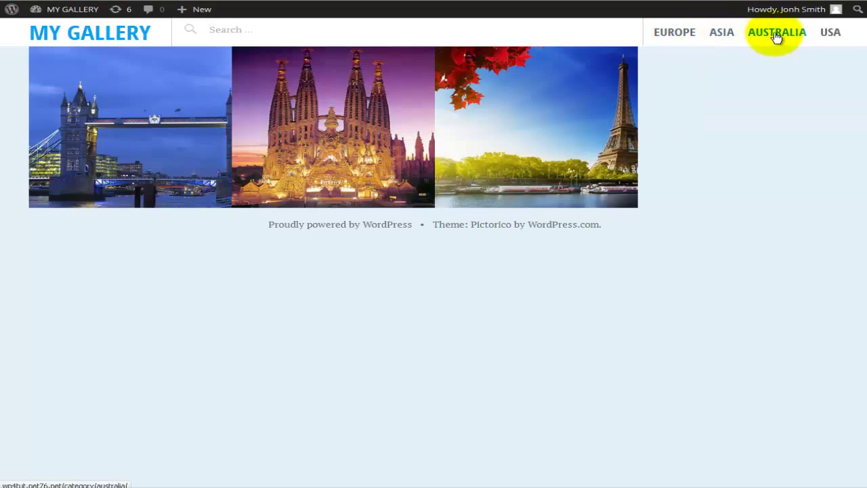
left_click(673, 35)
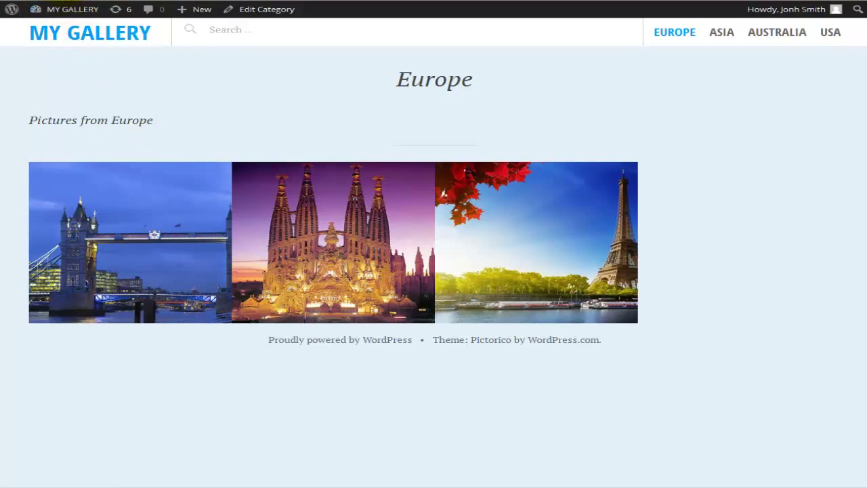
left_click(71, 9)
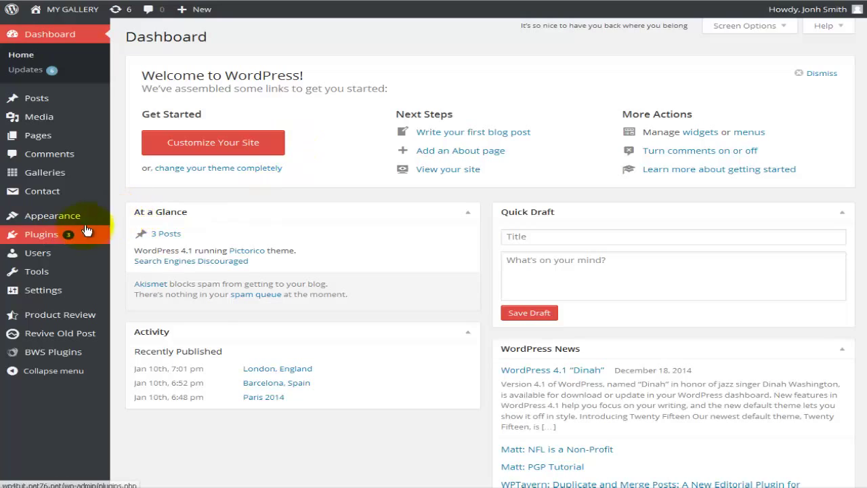
mouse_move(86, 224)
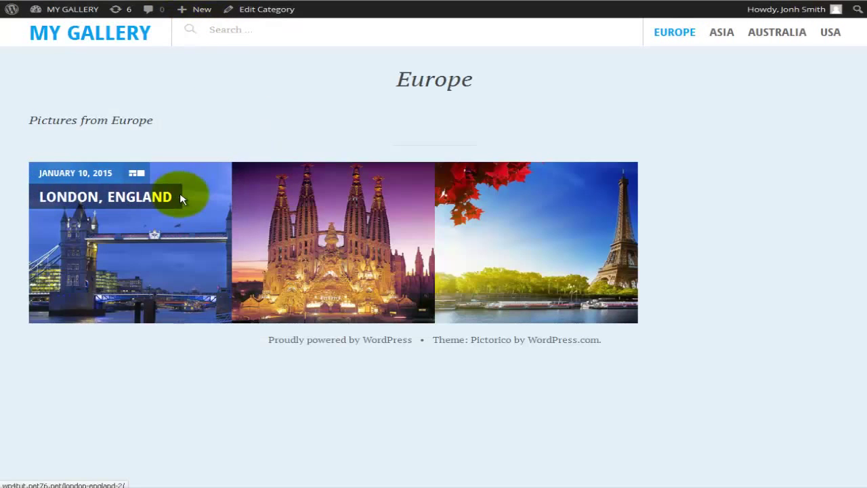
Step: Open the London, England post from the home page and examine the comment form below its pictures
left_click(83, 39)
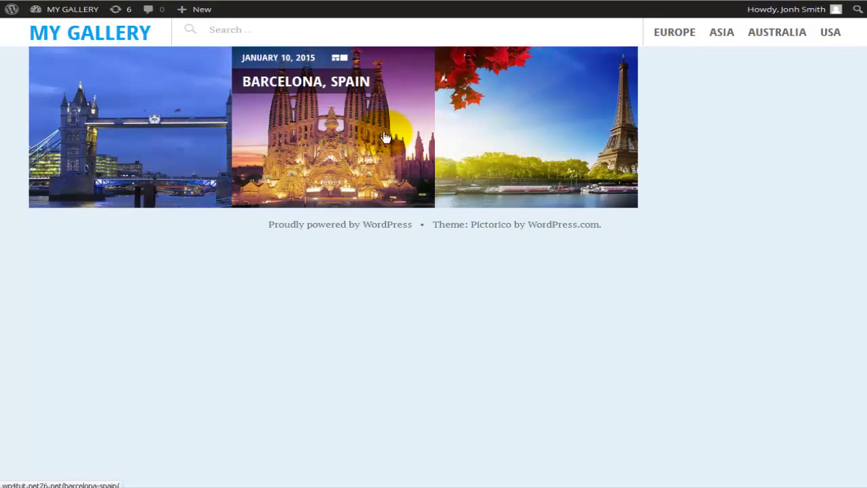
left_click(193, 119)
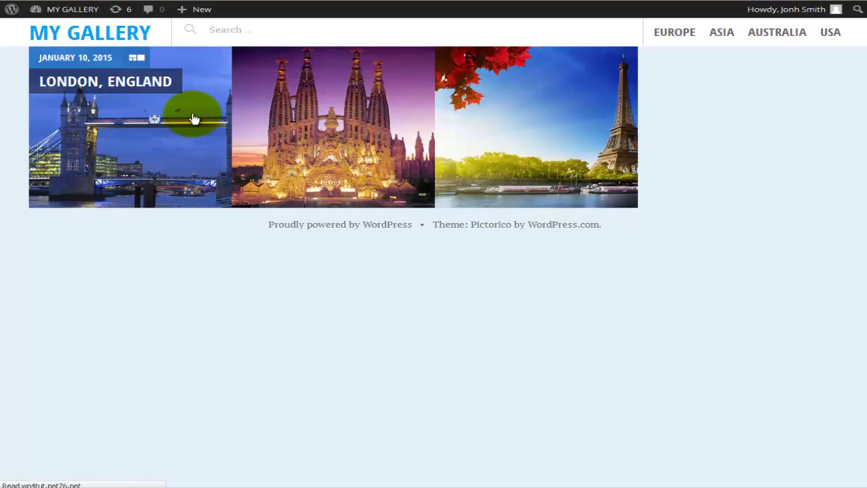
scroll(193, 118, "down", 4)
scroll(193, 118, "down", 5)
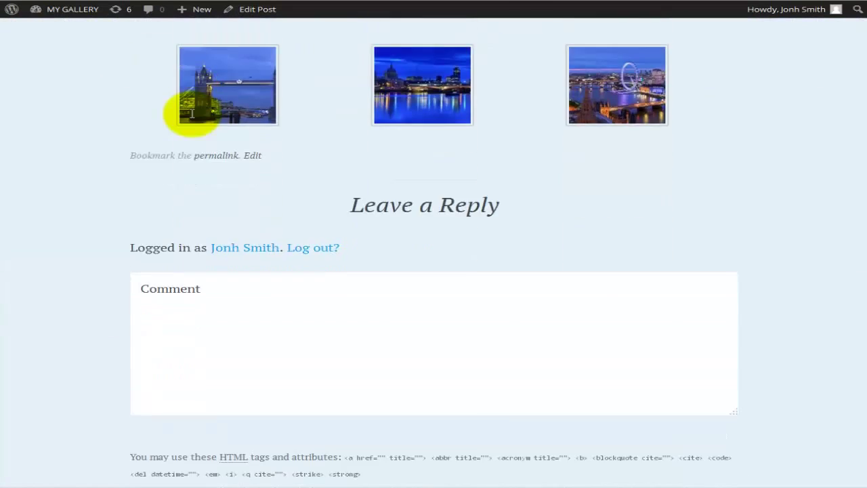
left_click(284, 245)
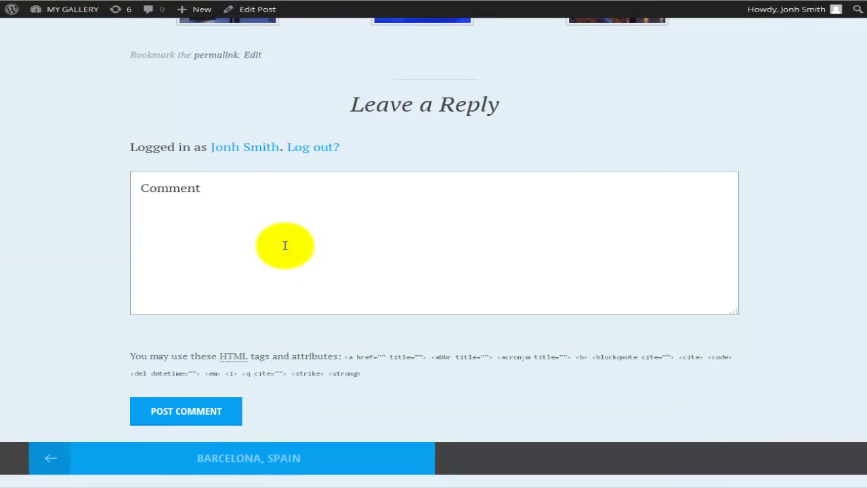
scroll(284, 245, "up", 5)
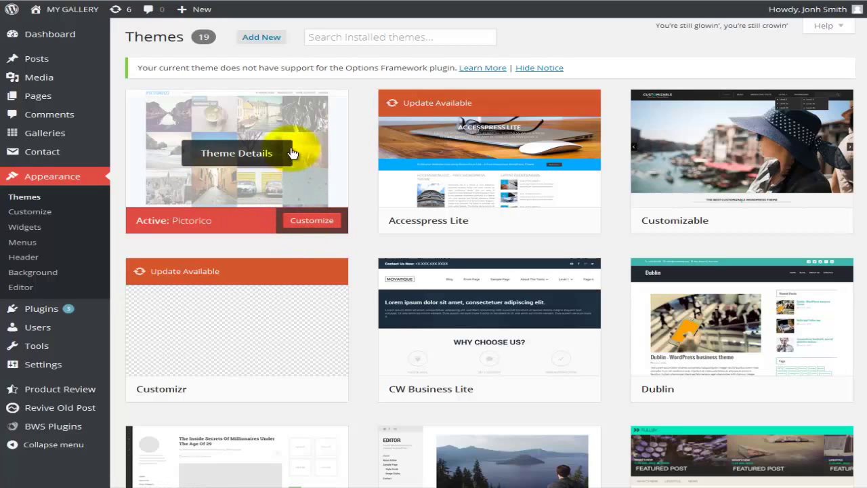
Step: View the details of the active Pictorico theme and open its widget management page
left_click(216, 184)
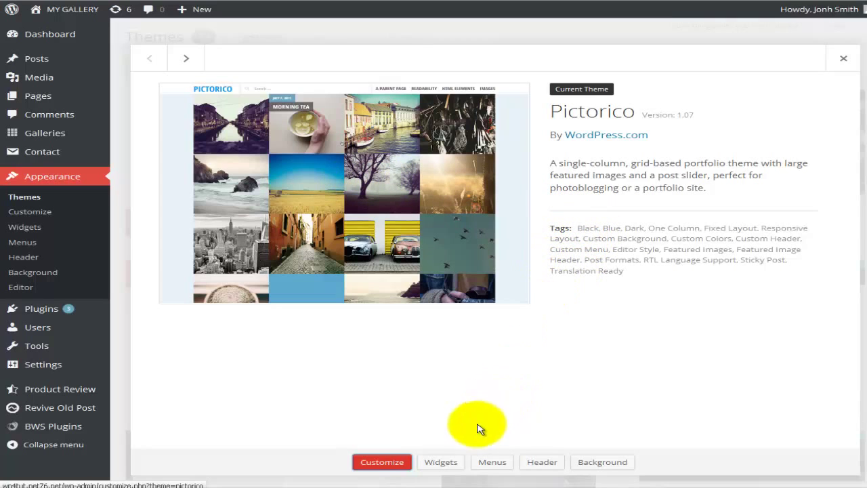
left_click(441, 461)
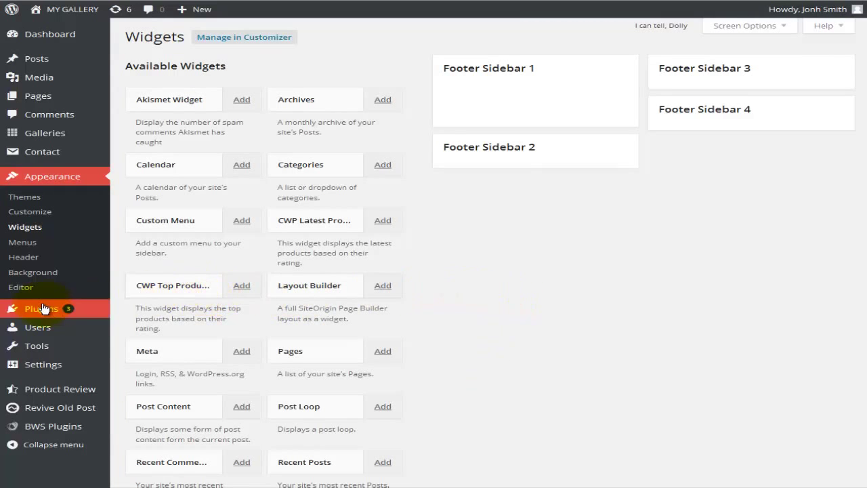
Step: Open the list of installed plugins and look through it for the Simplest Gallery plugin
mouse_move(44, 308)
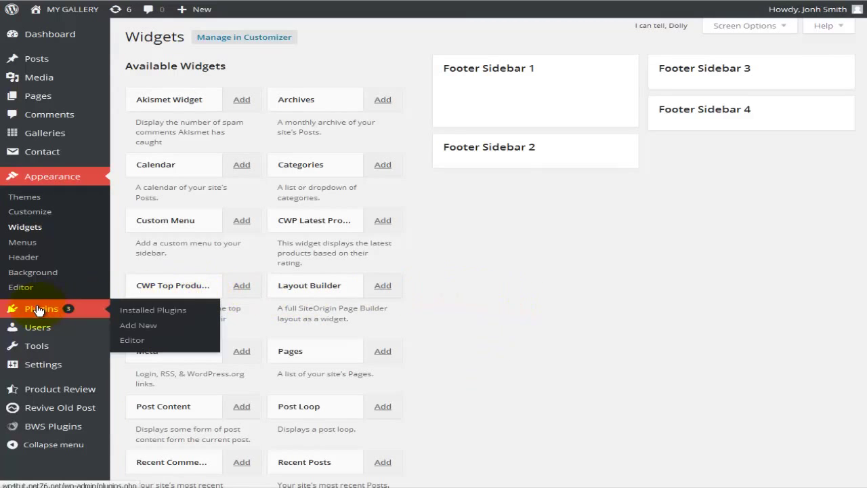
left_click(162, 313)
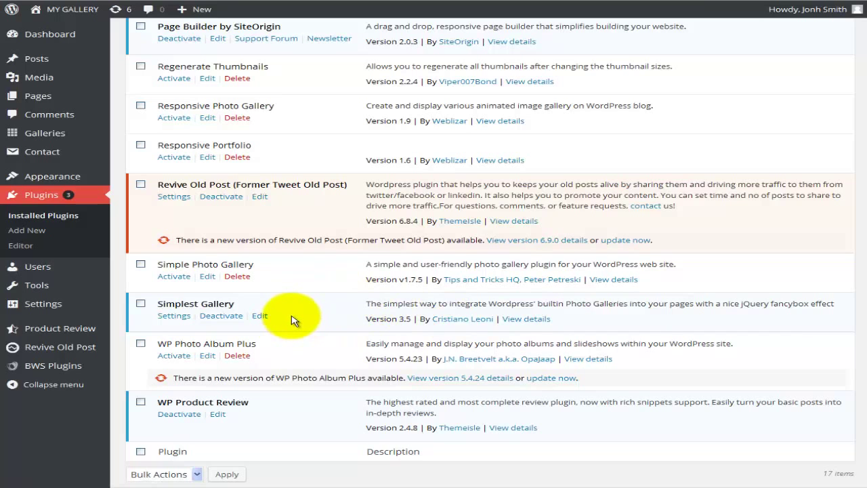
scroll(291, 319, "up", 10)
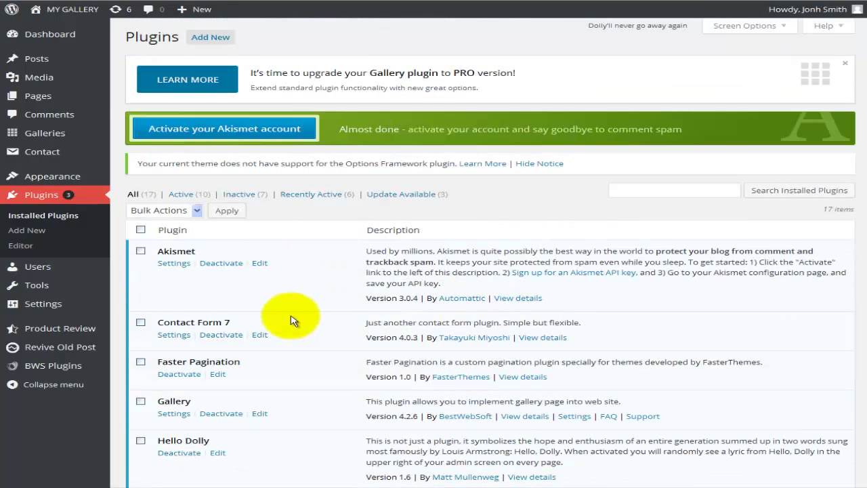
Step: Start adding a new plugin and search the plugin directory for "Simplest Gallery Plugin"
left_click(209, 35)
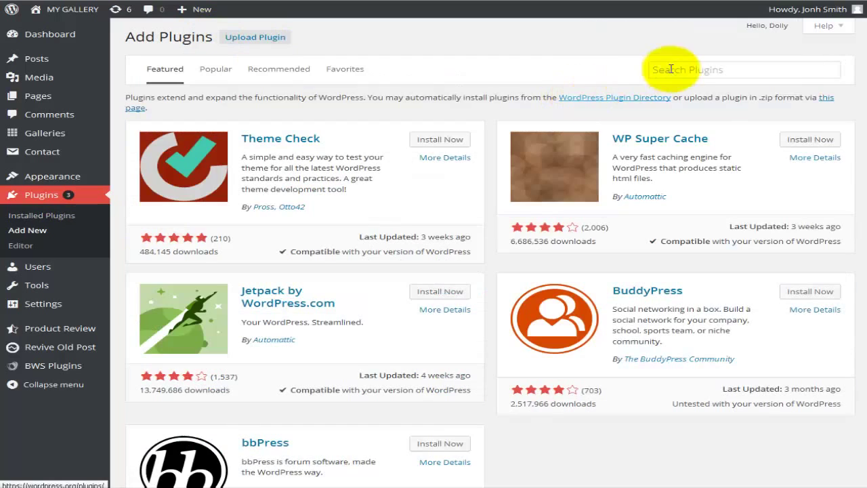
left_click(670, 69)
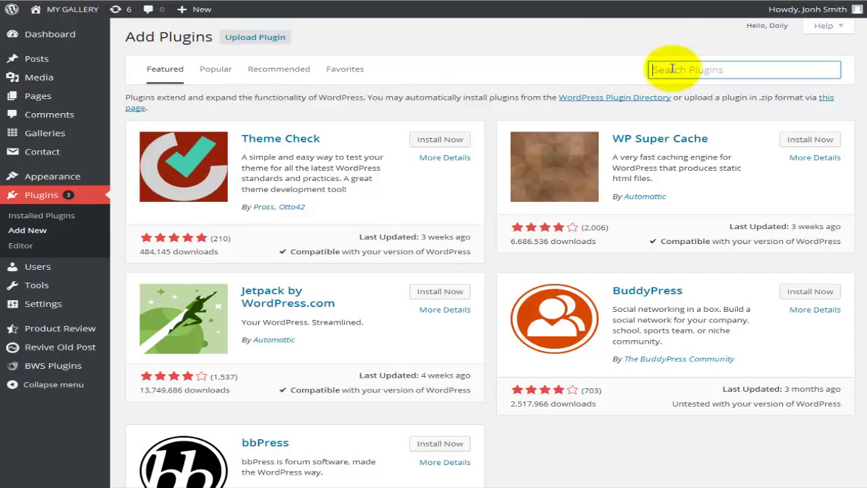
type("Simplest Gallery Plugin")
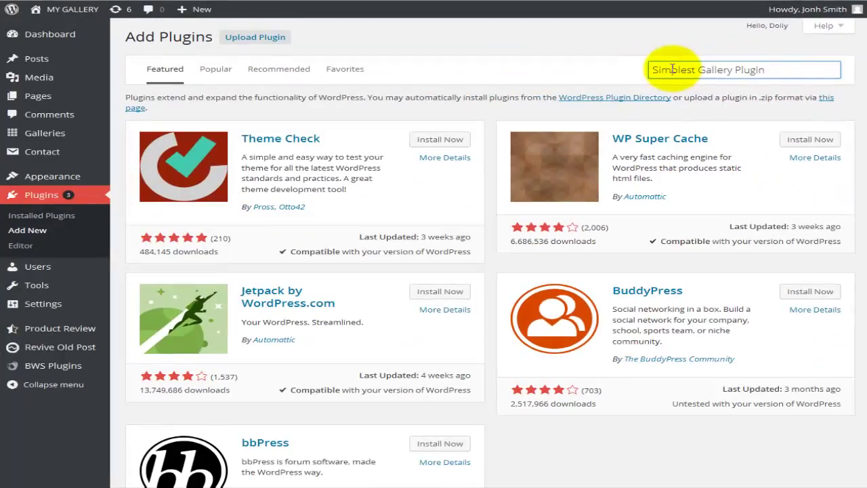
key("Return")
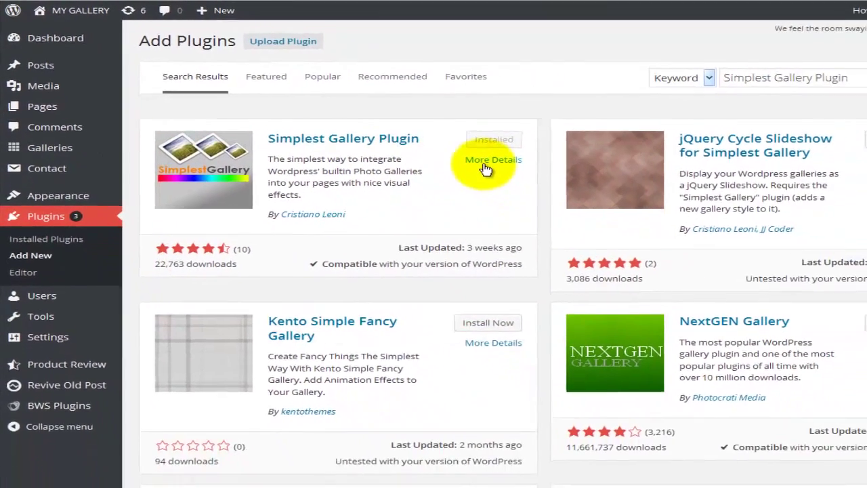
Step: Open the details of Simplest Gallery Plugin, examine its description, installation instructions and screenshots, and close them
left_click(627, 202)
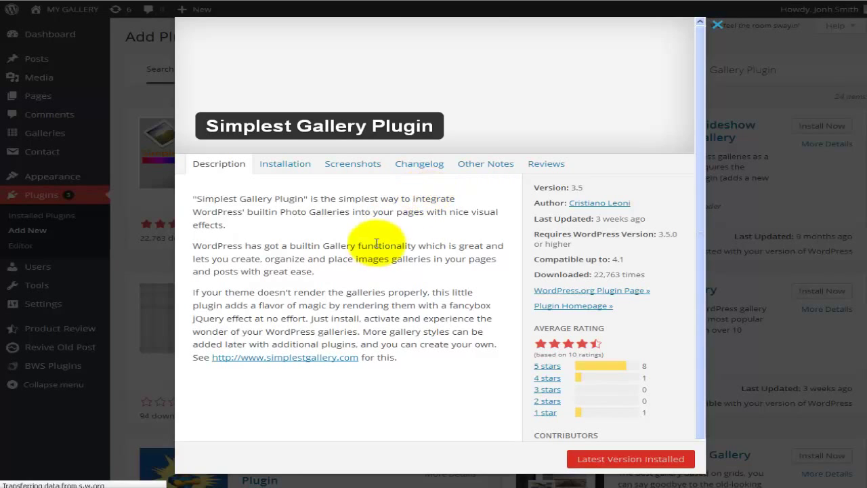
left_click(291, 167)
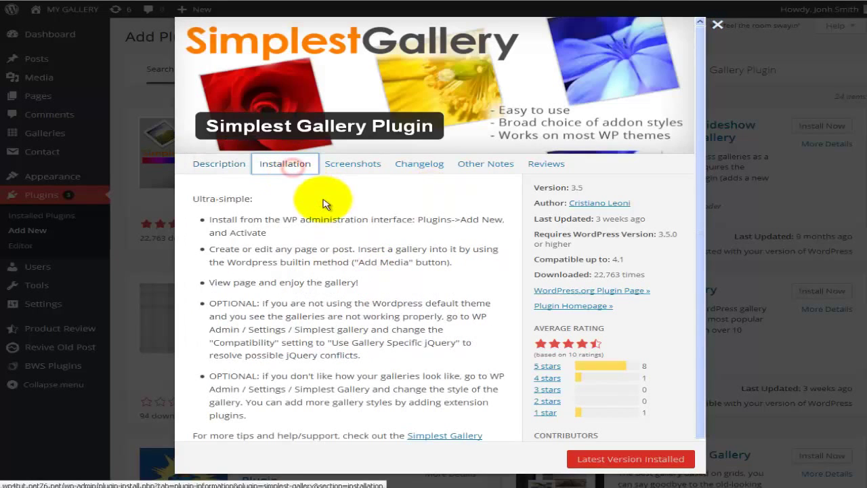
left_click(352, 165)
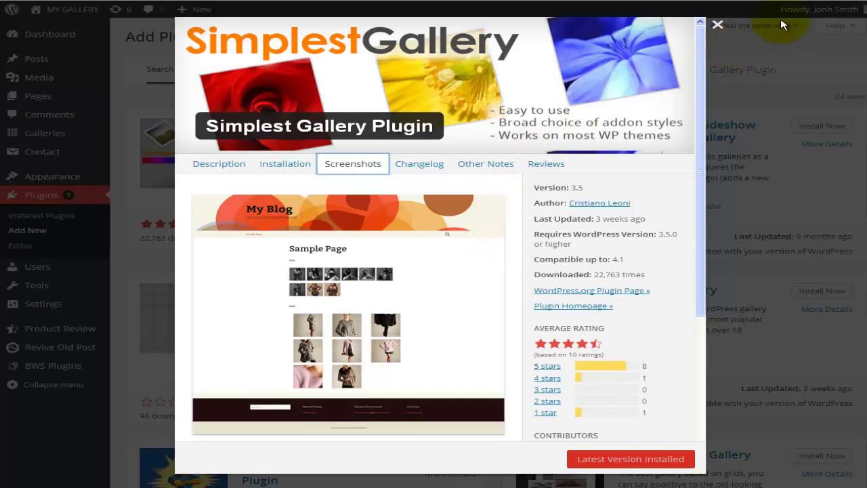
left_click(717, 25)
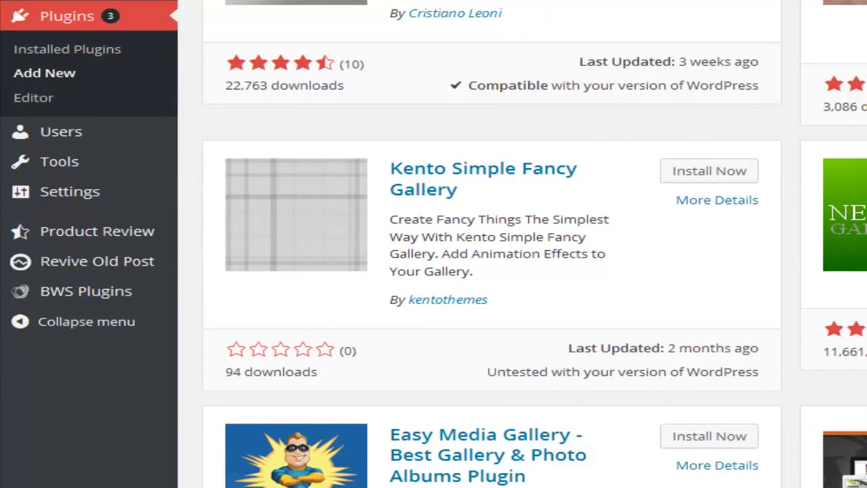
Step: Open the Simplest Gallery settings and examine the available gallery styles and jQuery compatibility options
mouse_move(120, 199)
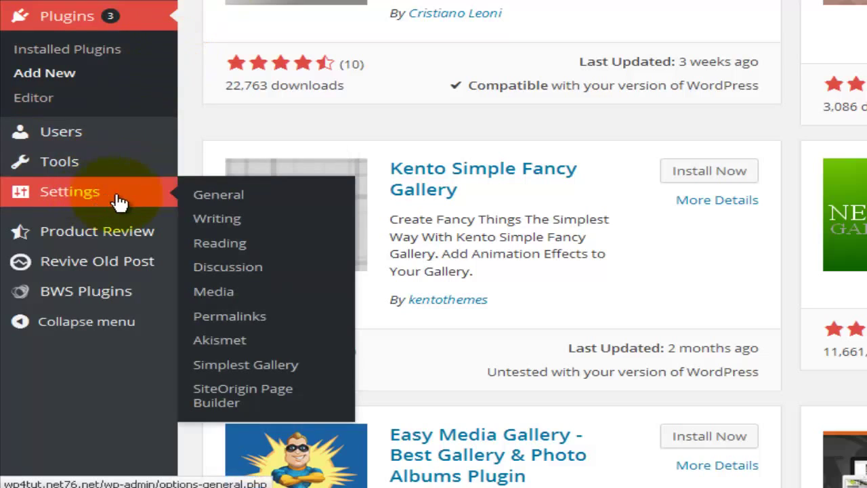
left_click(310, 377)
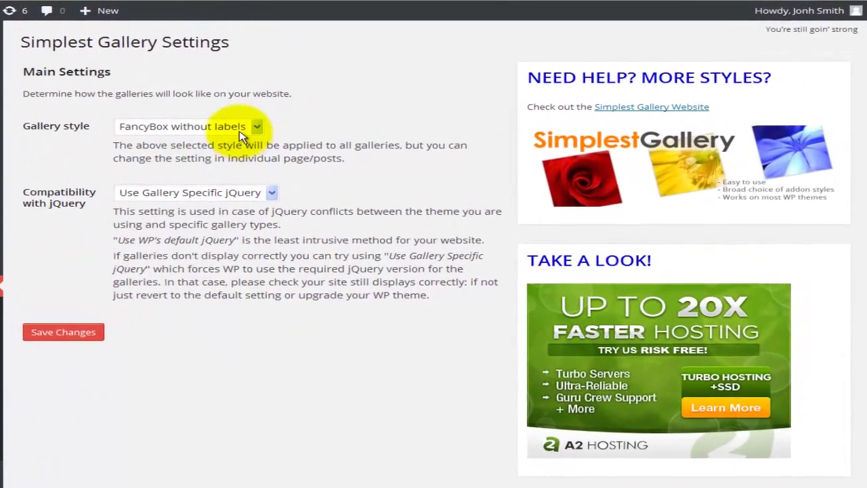
left_click(288, 119)
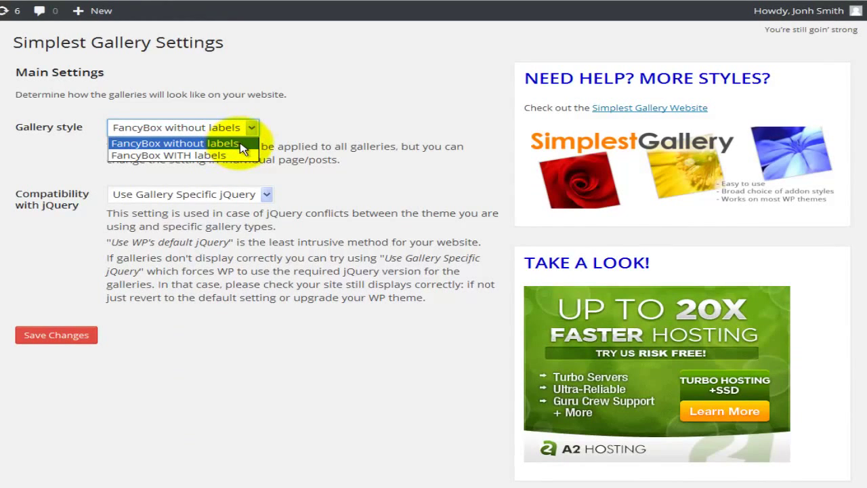
left_click(333, 178)
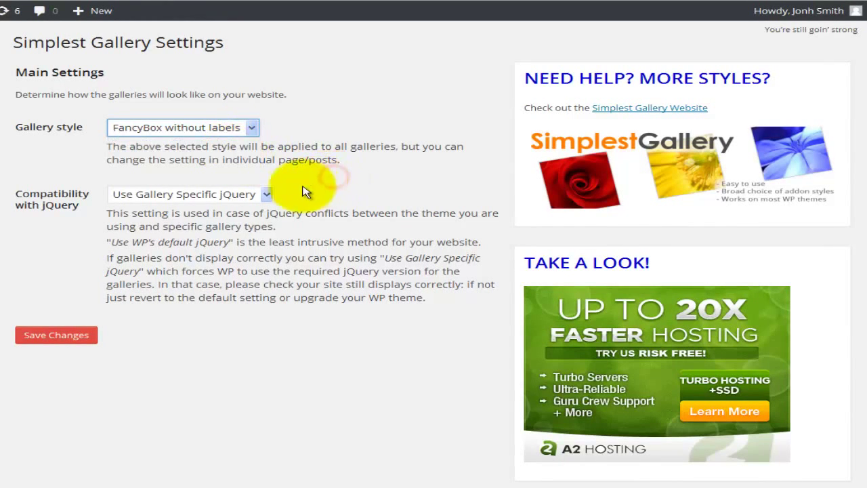
left_click(265, 195)
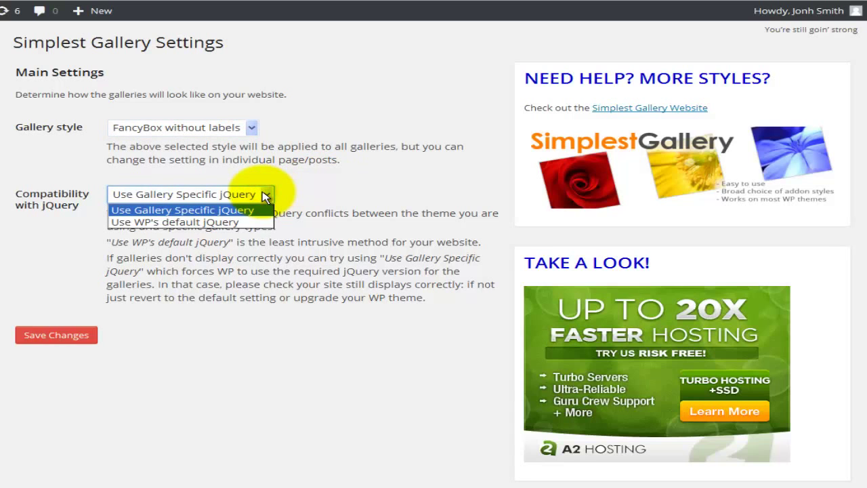
left_click(346, 195)
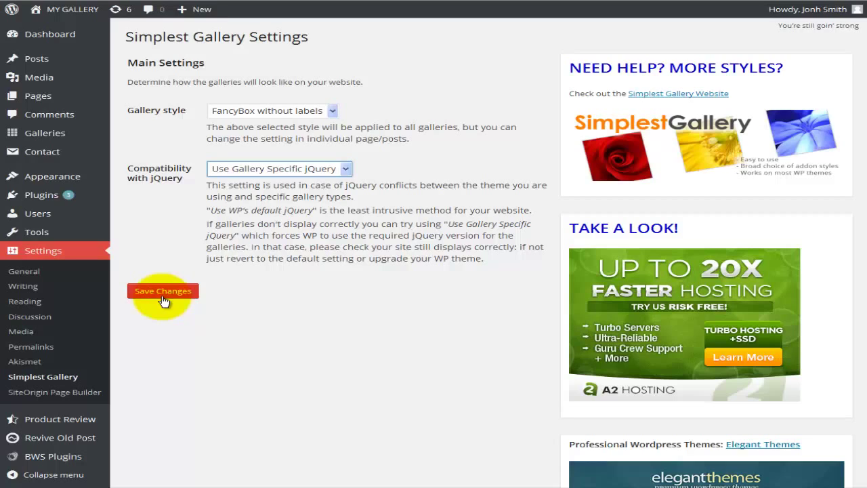
left_click(241, 332)
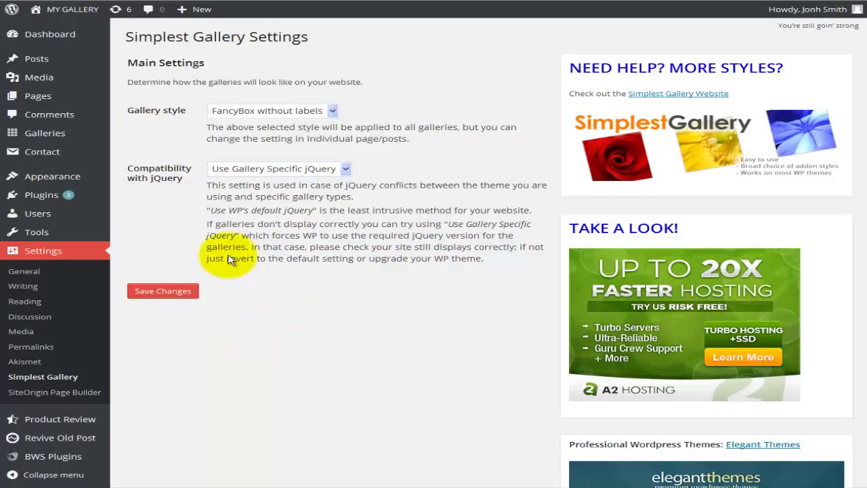
Step: Start a new post and title it "New York"
mouse_move(43, 60)
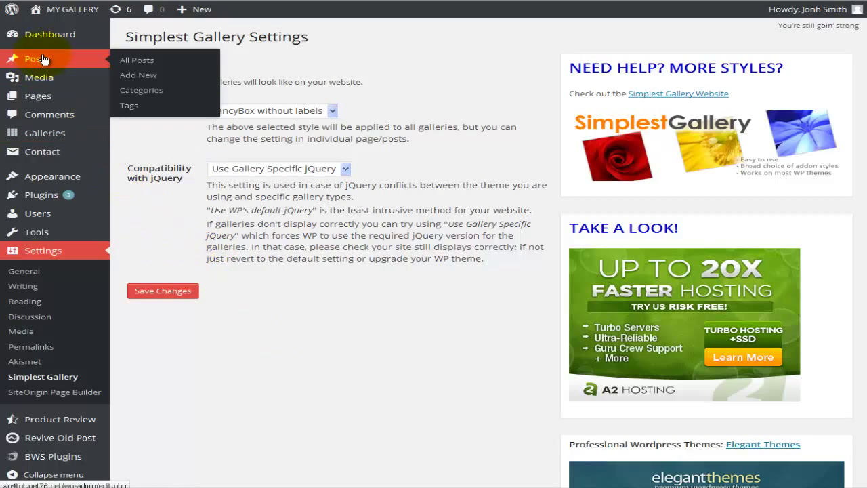
left_click(147, 72)
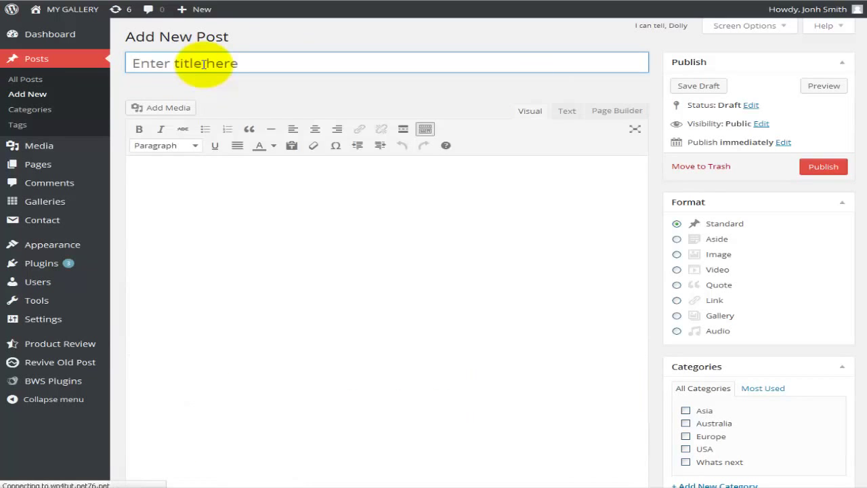
type("New York")
left_click(232, 202)
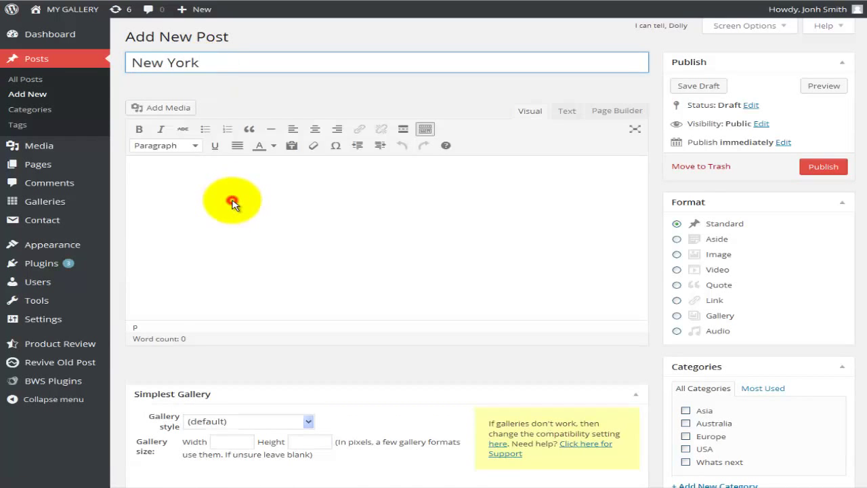
Step: Set the post's format to Gallery and assign it to the USA category
scroll(232, 202, "down", 3)
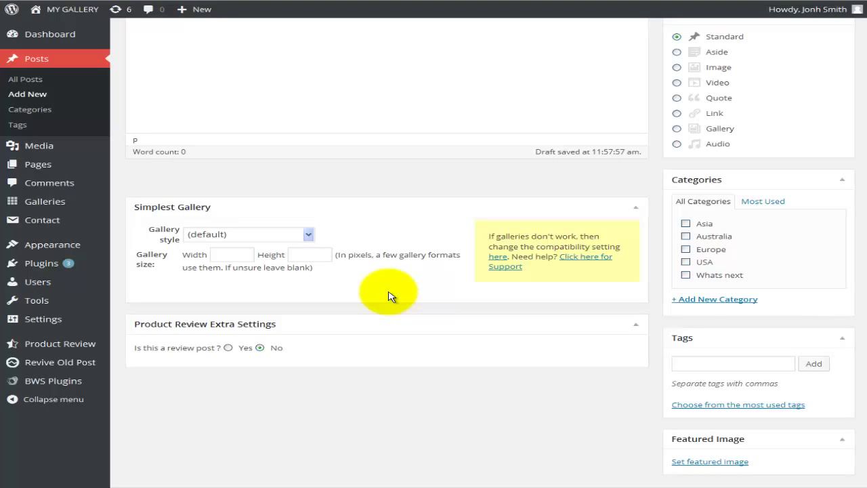
scroll(389, 296, "up", 3)
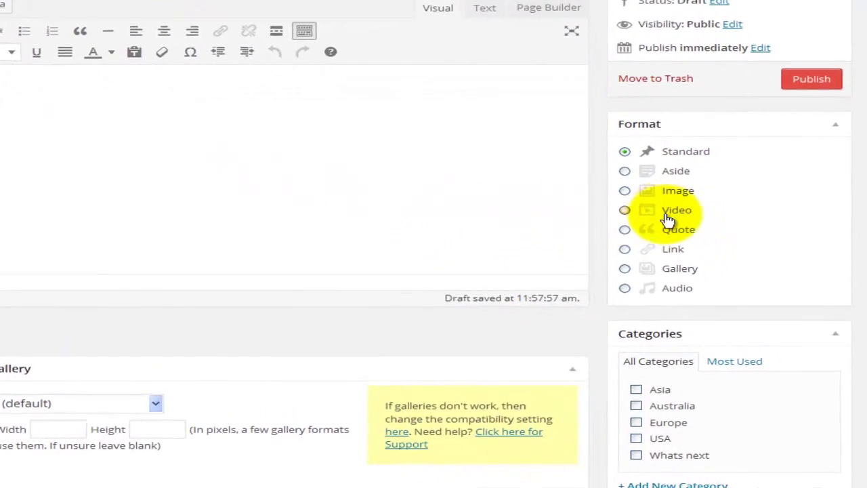
left_click(660, 240)
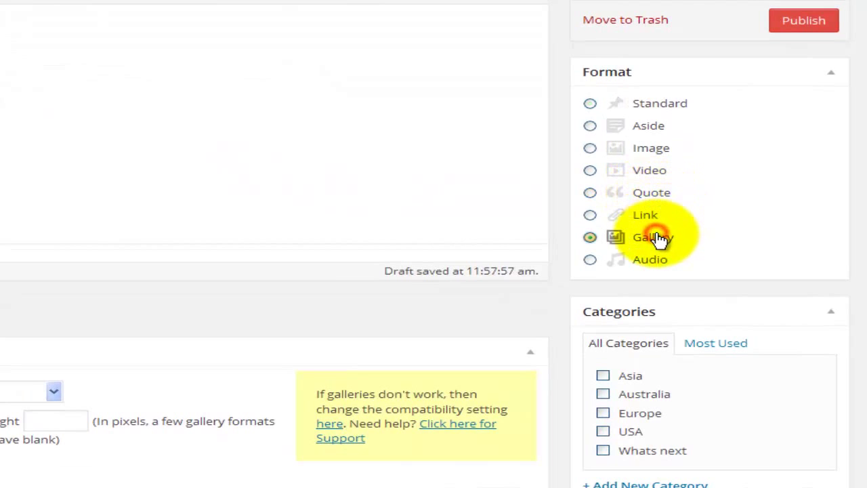
scroll(634, 228, "down", 3)
scroll(640, 229, "down", 2)
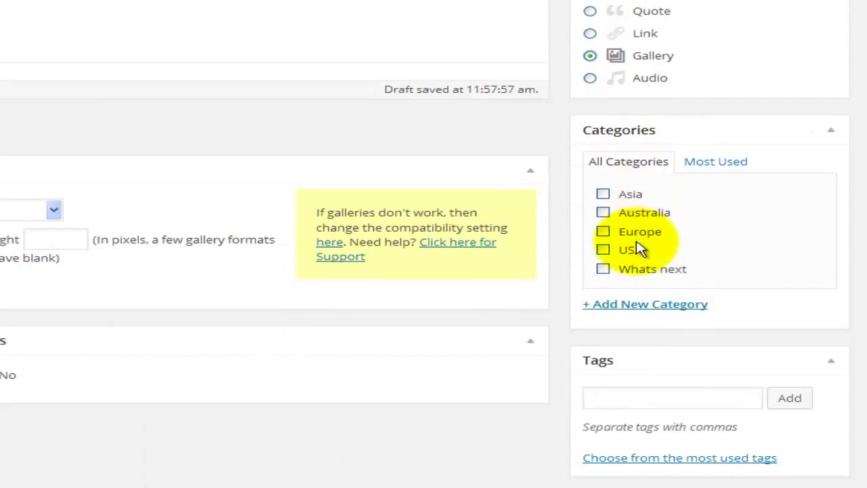
left_click(634, 251)
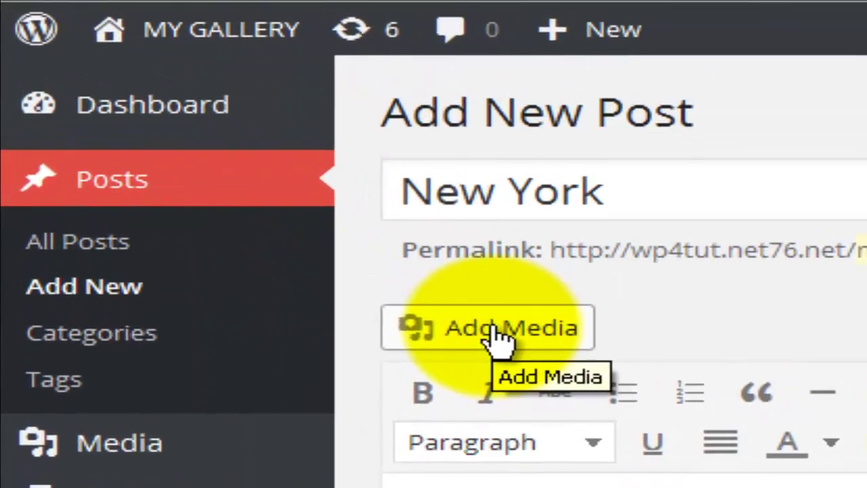
Step: Upload the New York photos through the post's media window and start creating a gallery from them
left_click(187, 126)
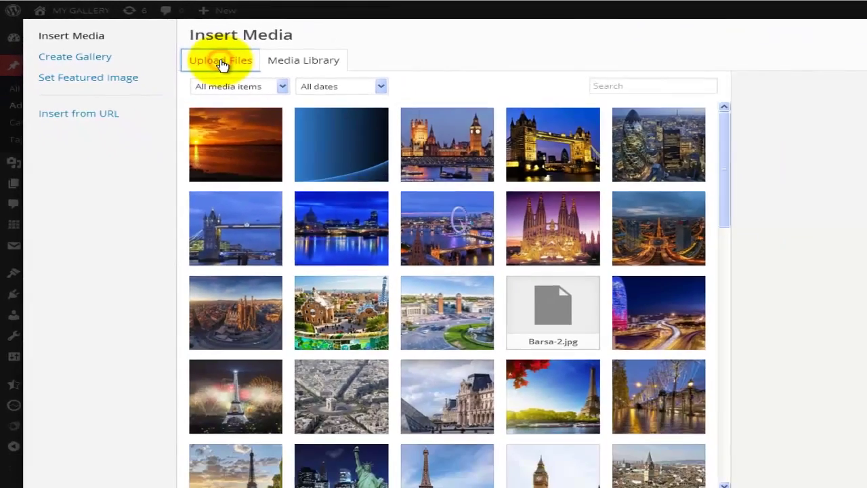
left_click(433, 121)
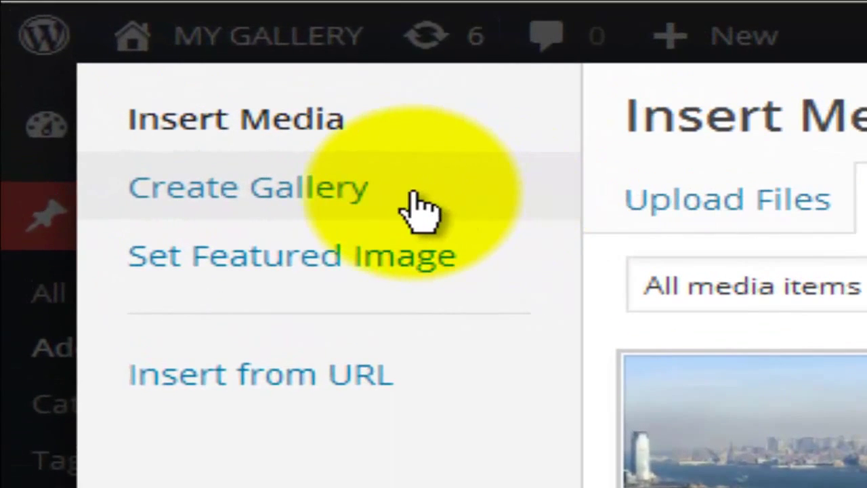
left_click(413, 200)
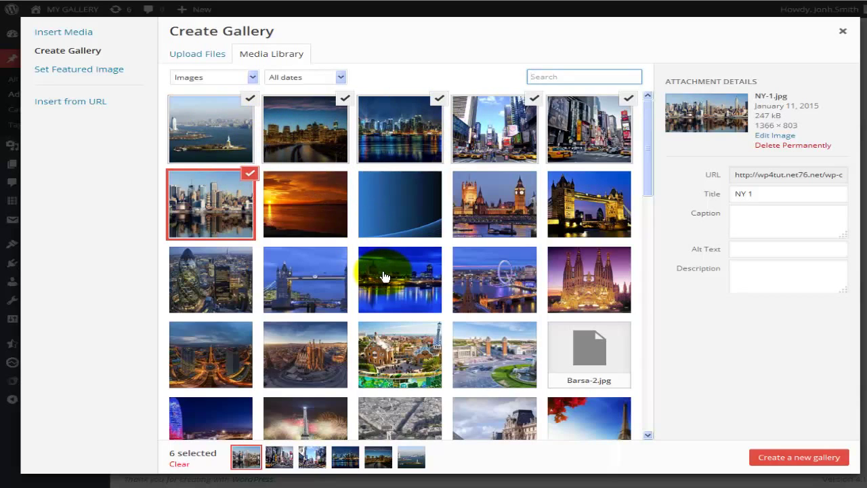
Step: Add the night-time Statue of Liberty photo, Statue.jpg, from the media library to the gallery selection
scroll(383, 276, "down", 3)
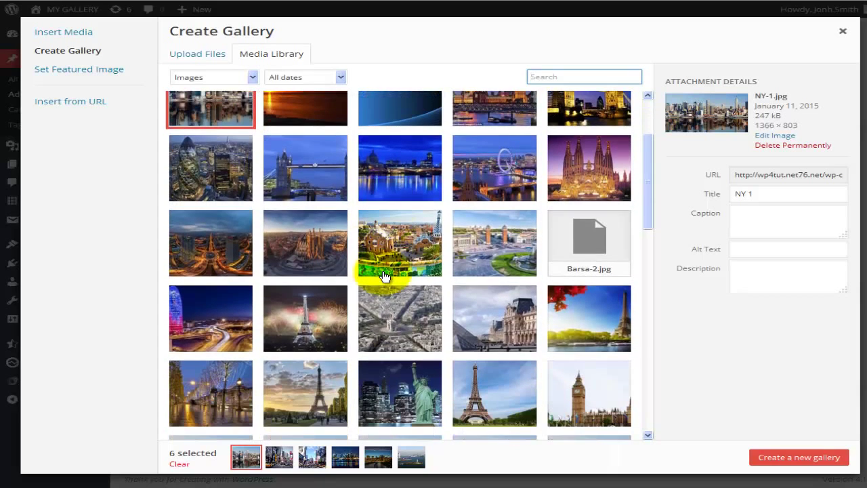
scroll(420, 348, "down", 1)
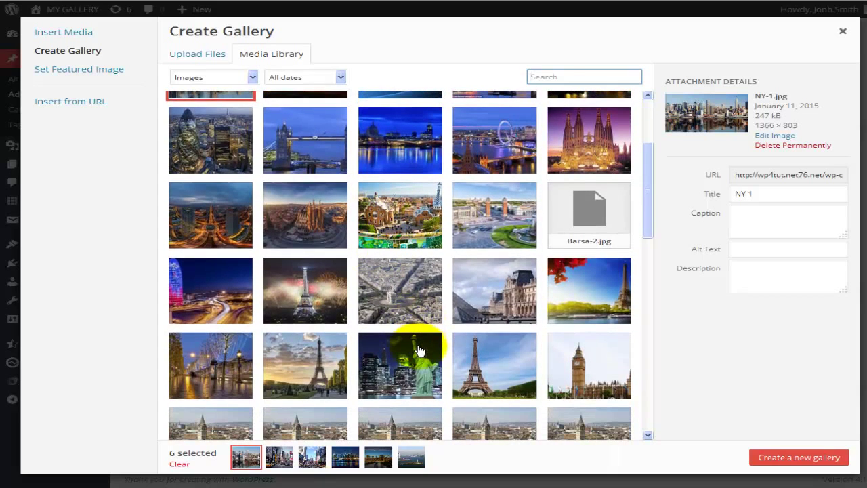
left_click(418, 349)
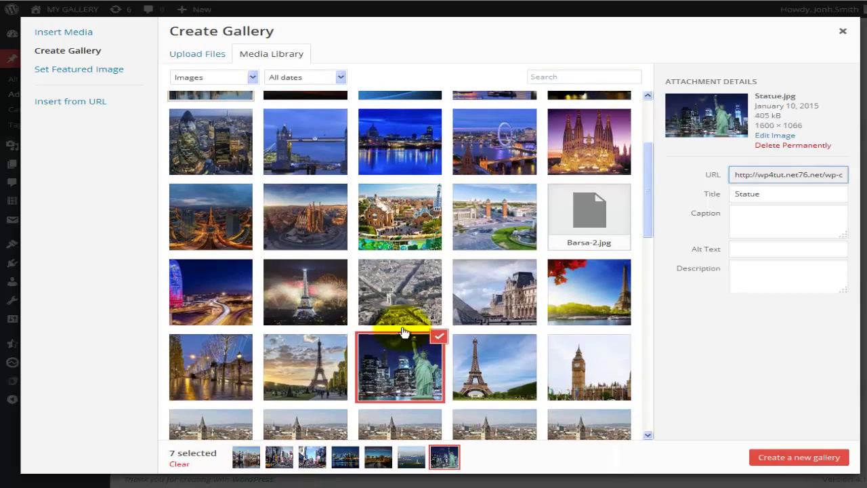
Step: Change the title of the Statue.jpg photo to "NY, USA"
scroll(404, 333, "up", 3)
scroll(277, 234, "up", 1)
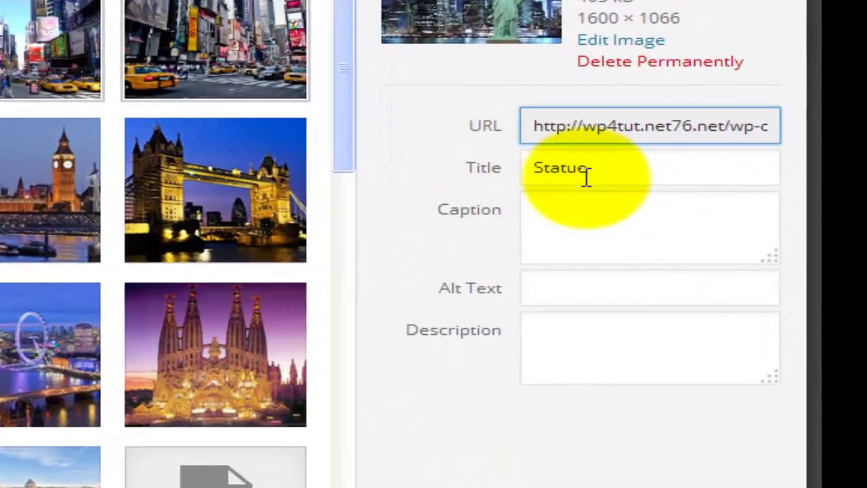
left_click(582, 176)
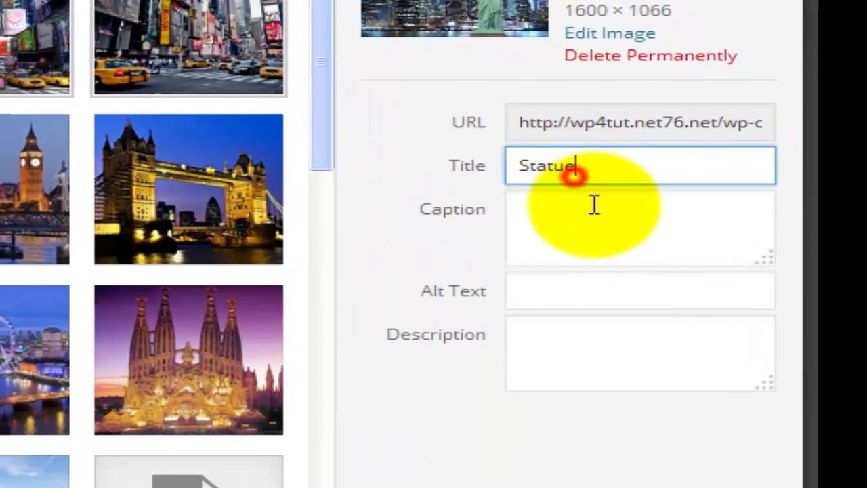
double_click(617, 161)
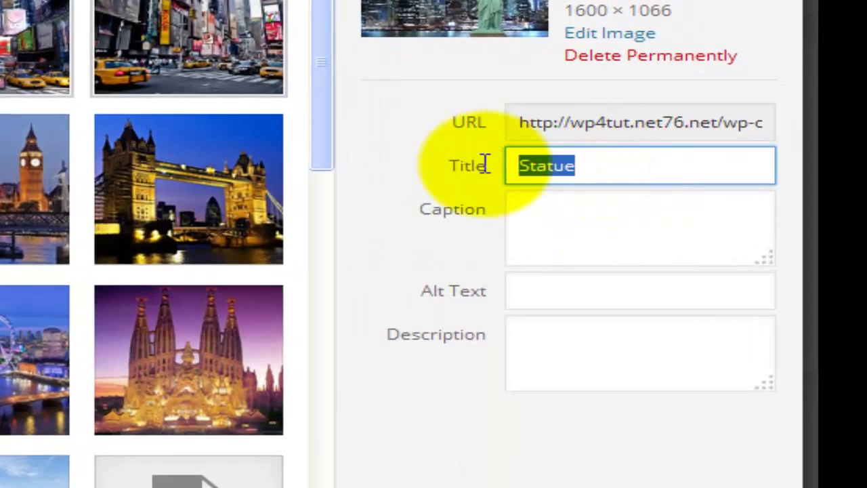
type("NY, USA")
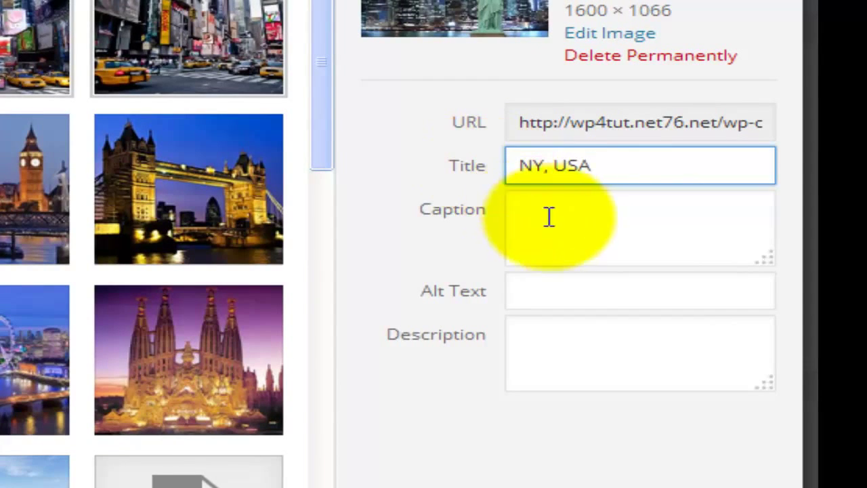
Step: Go through the Caption, Alt Text and Description fields in the Statue.jpg photo's attachment details
left_click(552, 219)
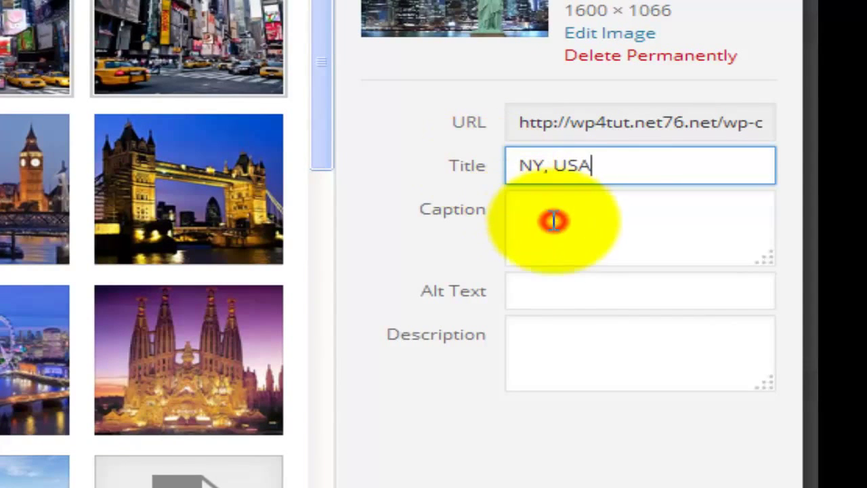
left_click(529, 293)
left_click(547, 337)
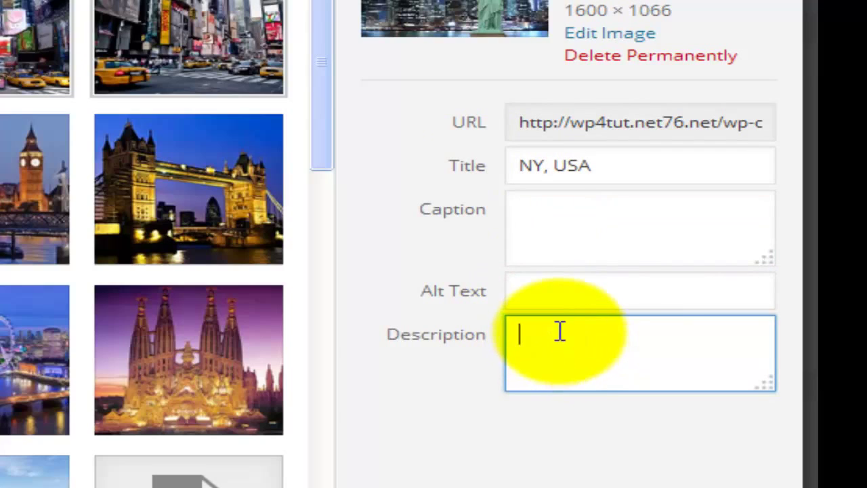
left_click(542, 292)
left_click(555, 253)
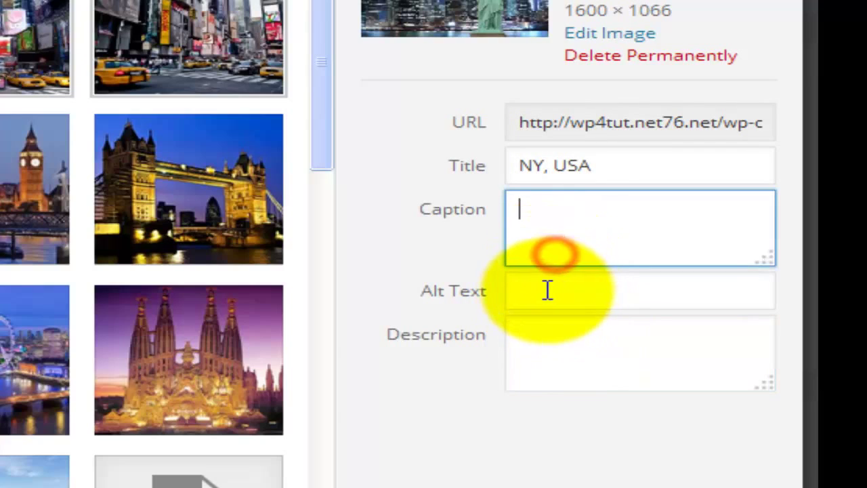
left_click(547, 290)
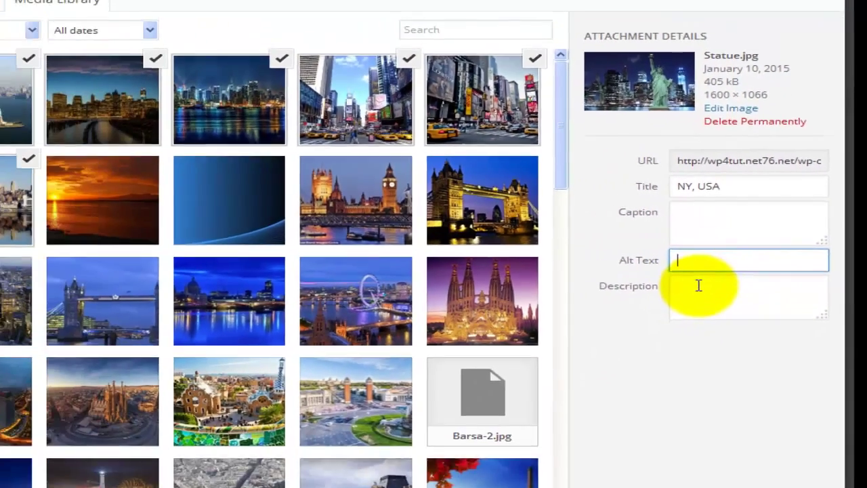
left_click(553, 346)
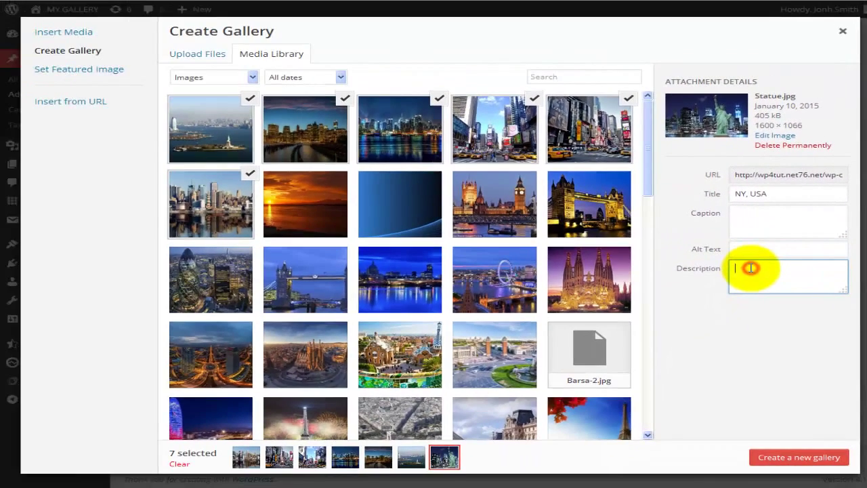
left_click(751, 251)
left_click(741, 228)
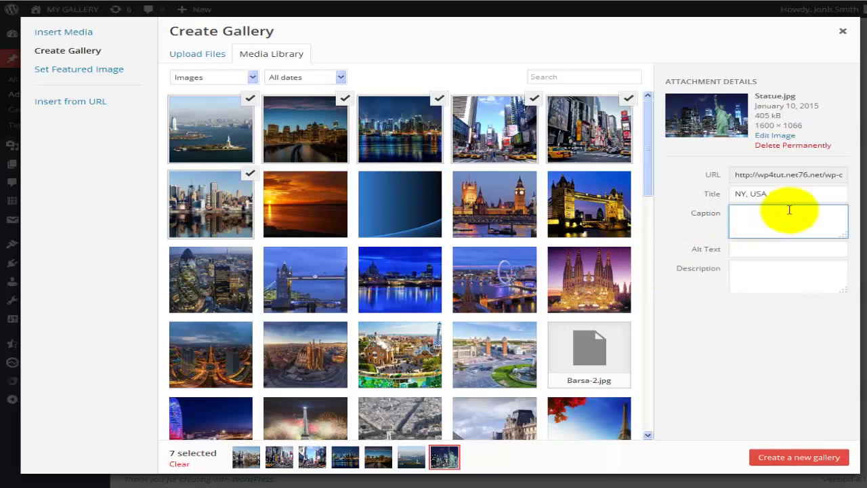
Step: Create a new gallery from the selected New York photos and insert it into the post
left_click(788, 463)
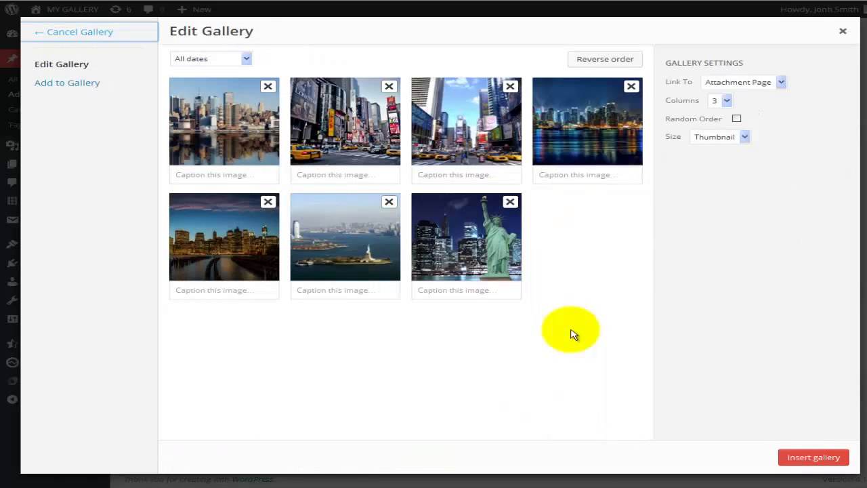
left_click(809, 458)
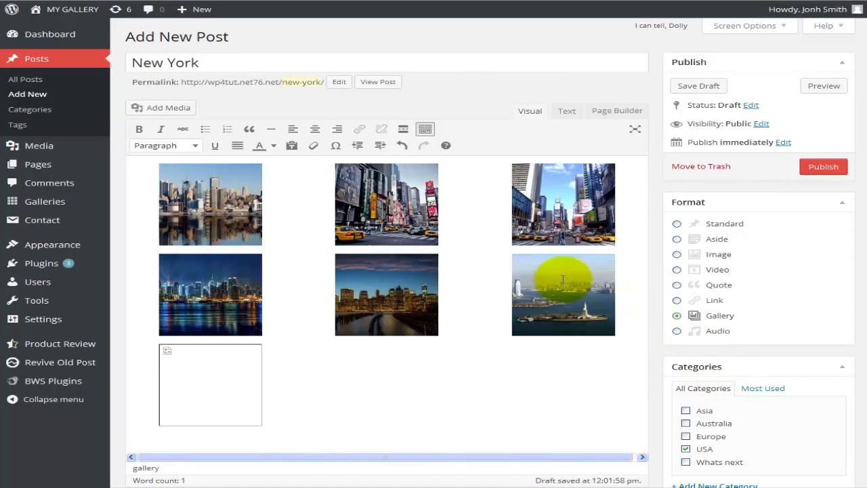
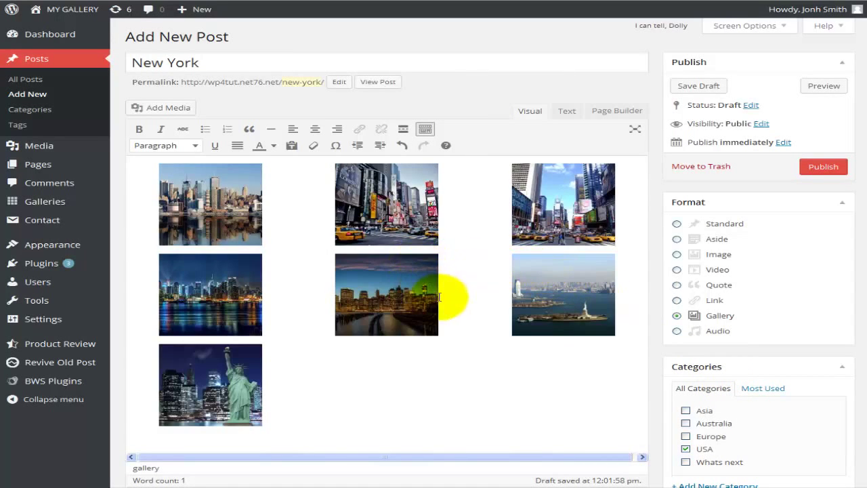
Step: Open the inserted New York gallery for editing and review its Link To and Columns options
left_click(472, 305)
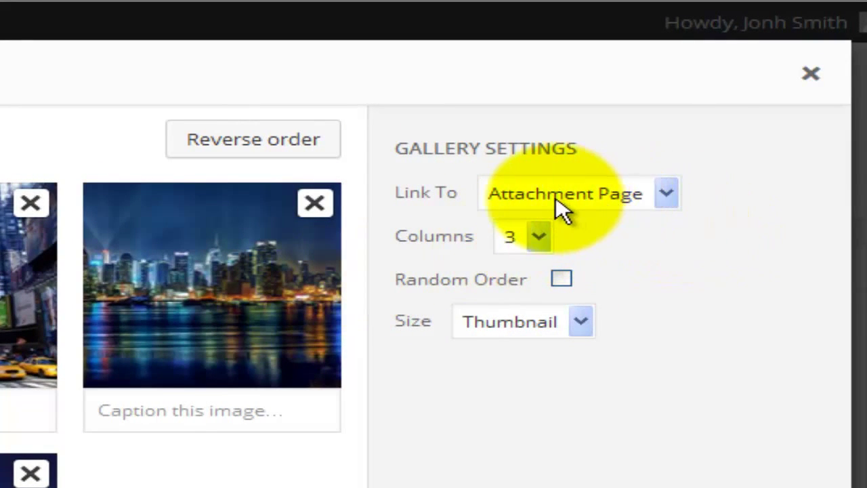
left_click(605, 196)
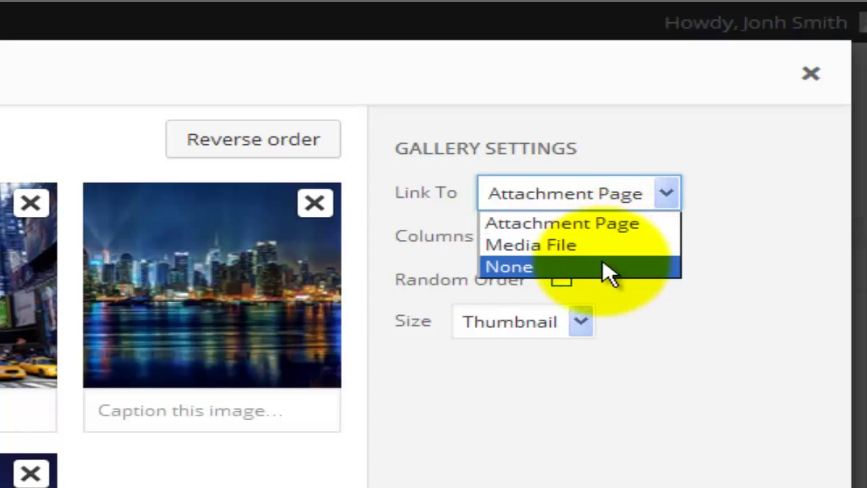
left_click(637, 332)
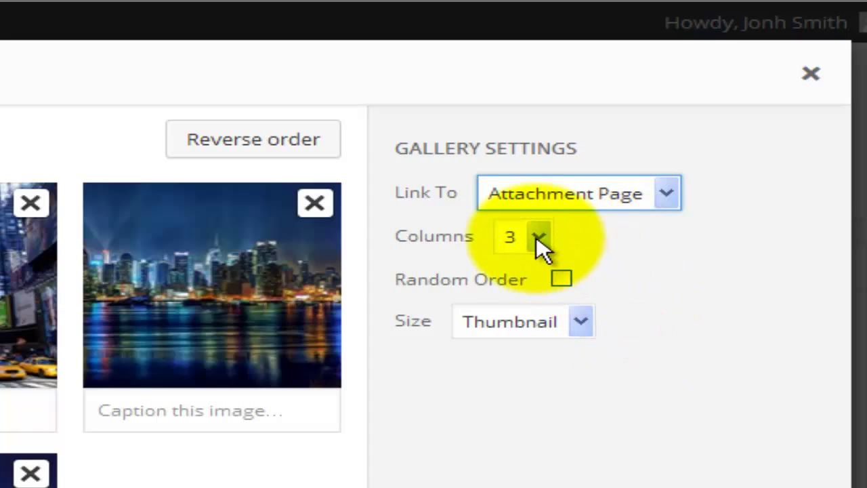
left_click(538, 236)
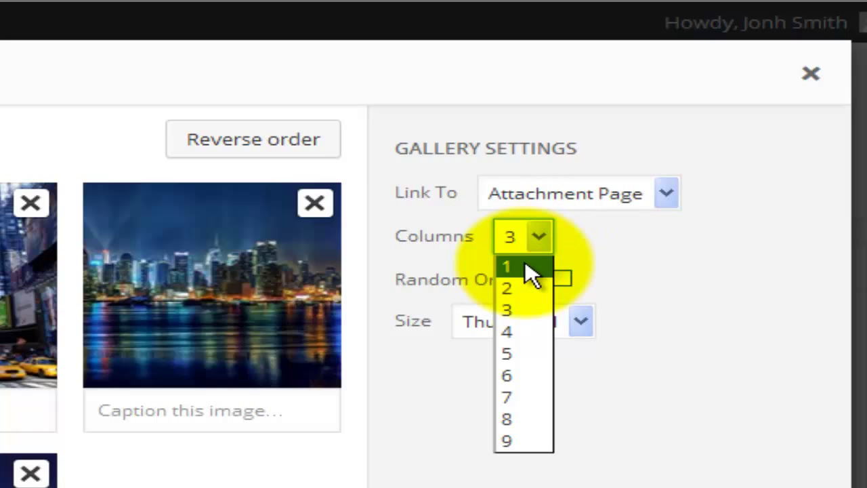
left_click(519, 307)
Step: Enable Random Order for the gallery, keep the Thumbnail size and update the gallery
left_click(561, 278)
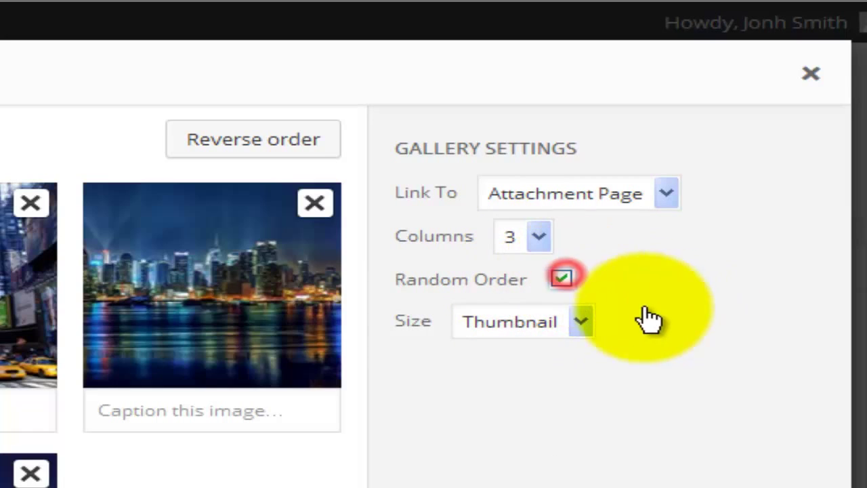
left_click(581, 323)
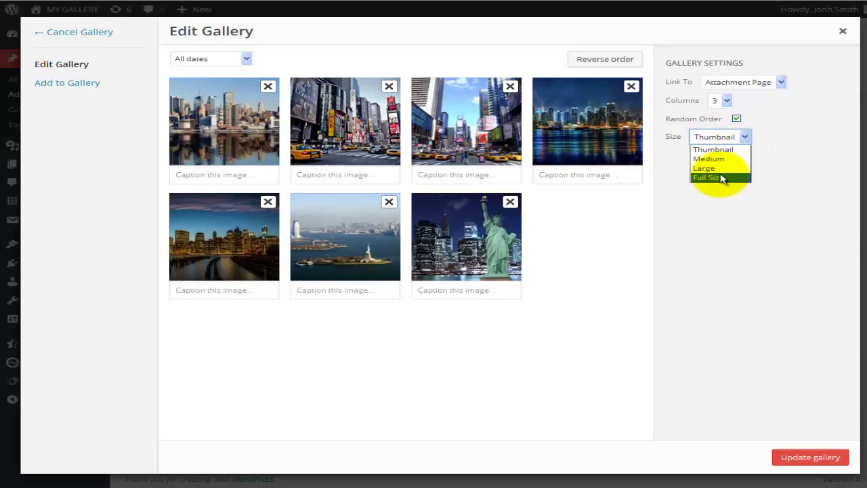
left_click(732, 224)
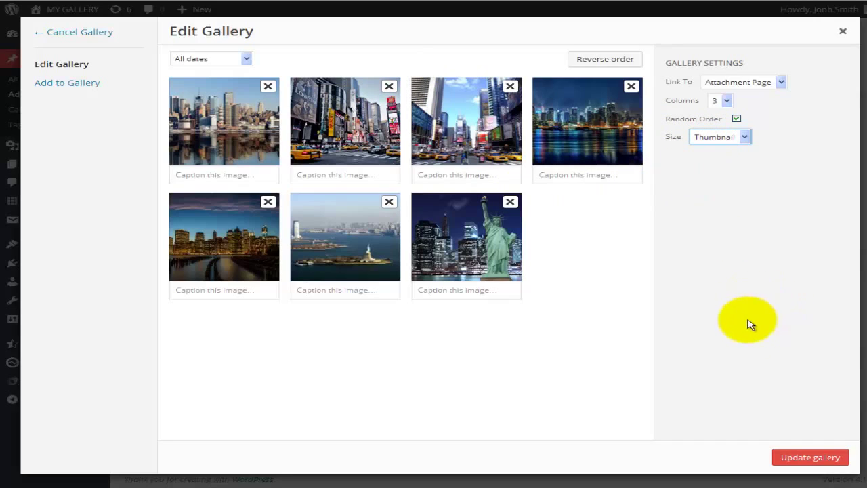
left_click(802, 460)
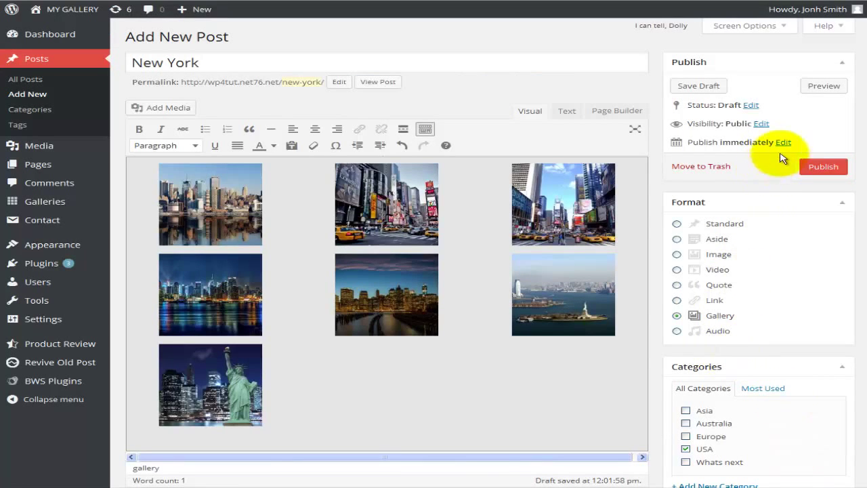
Step: Preview the New York post and look over its gallery layout
left_click(822, 90)
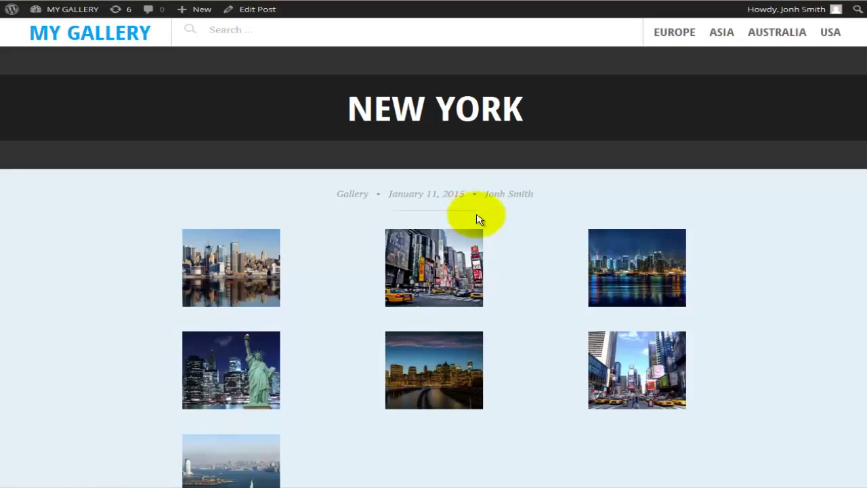
scroll(535, 229, "down", 1)
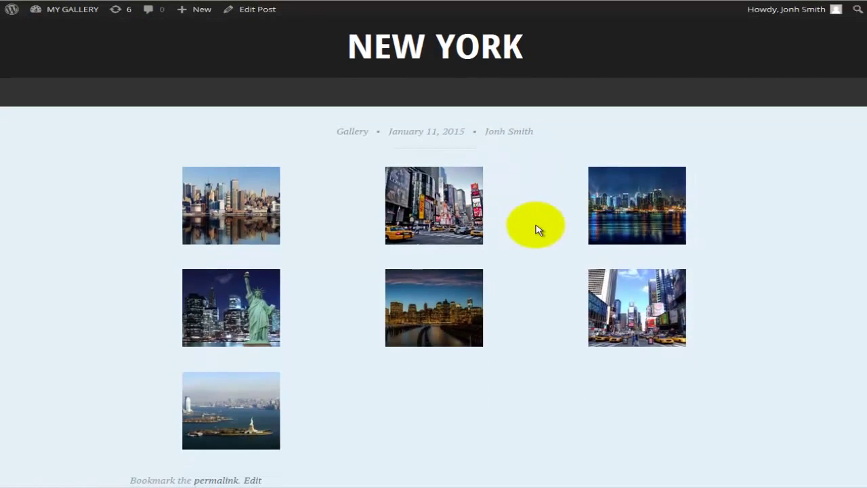
scroll(535, 228, "down", 1)
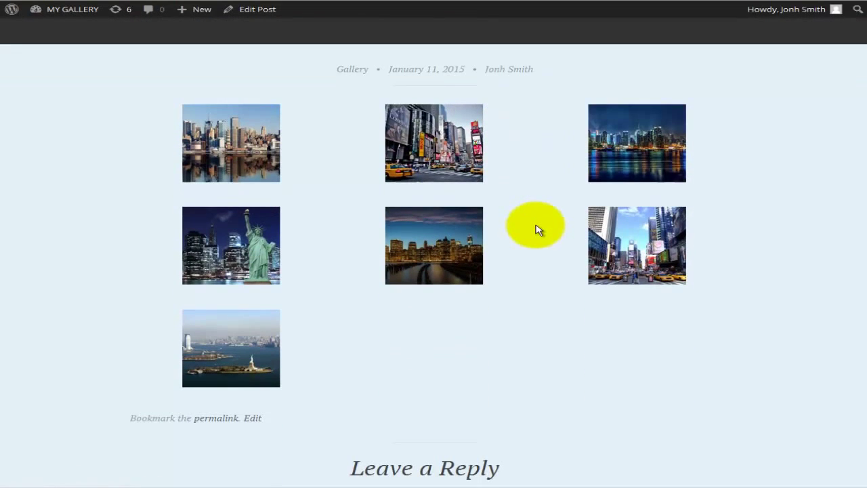
Step: Open the NY 1 daytime skyline photo from the preview, examine its attachment page and move on to NY 2
left_click(243, 146)
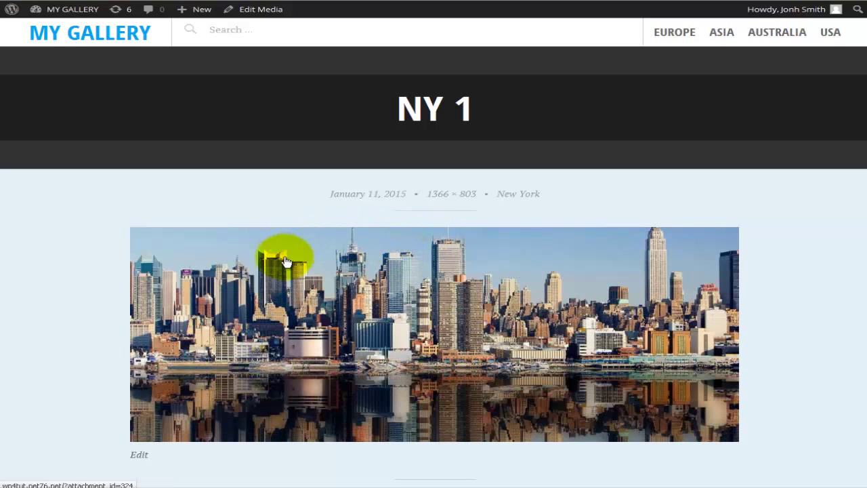
scroll(286, 262, "down", 3)
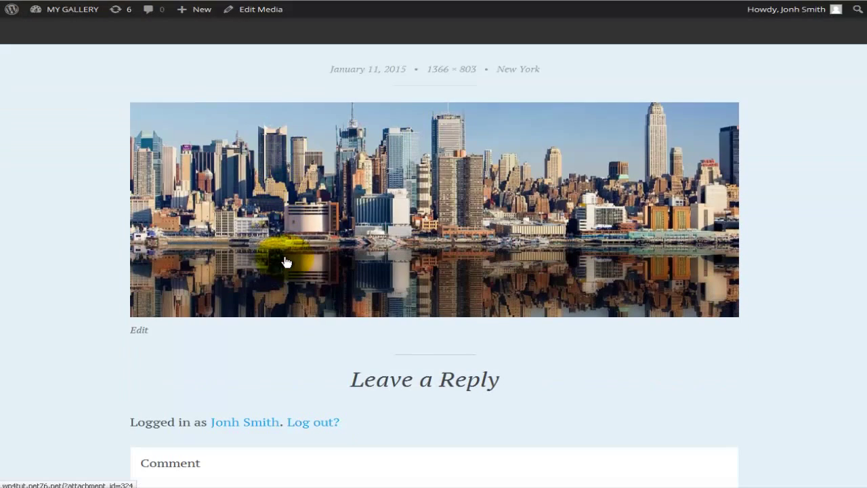
scroll(286, 262, "down", 3)
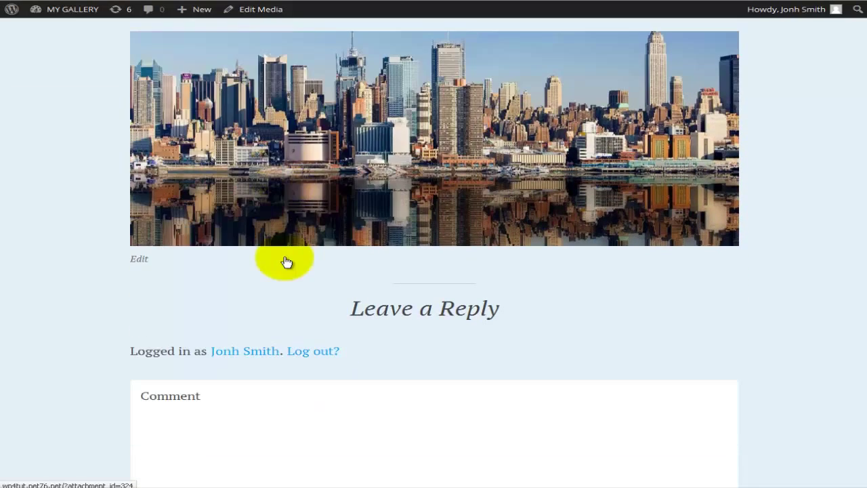
scroll(286, 262, "up", 3)
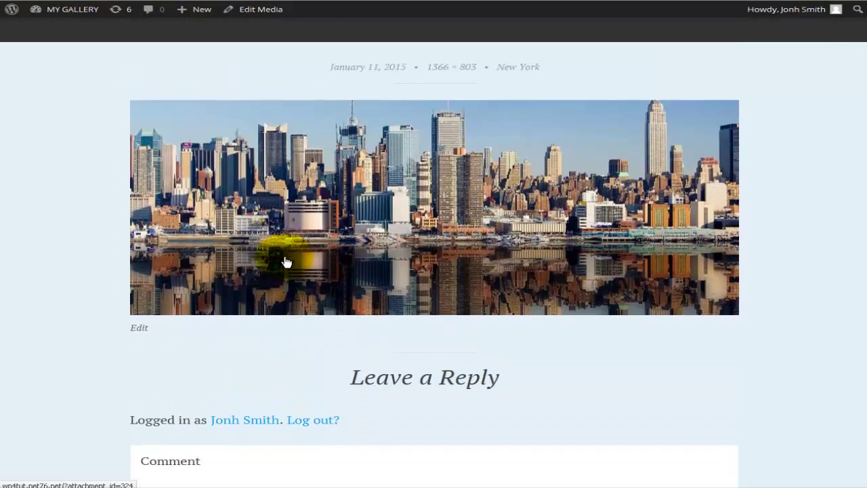
scroll(287, 261, "down", 3)
scroll(380, 183, "up", 2)
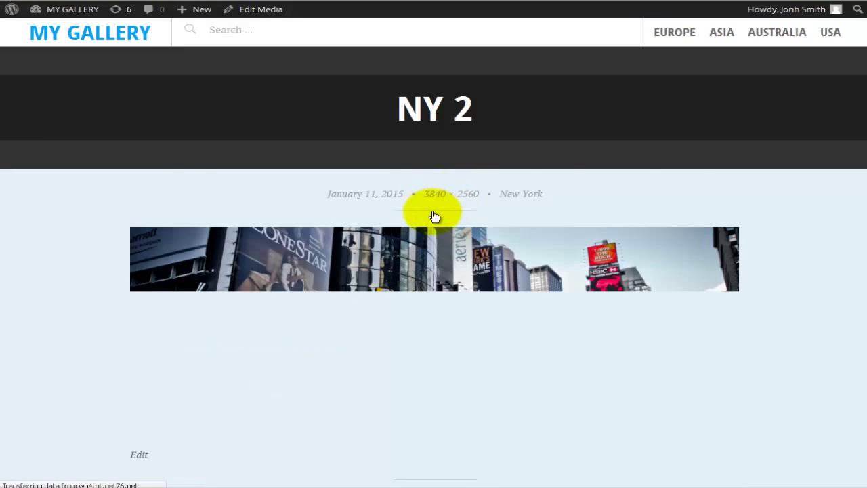
Step: Examine the NY 2 attachment page, including the photo and its comment form
scroll(436, 213, "down", 3)
scroll(420, 197, "down", 1)
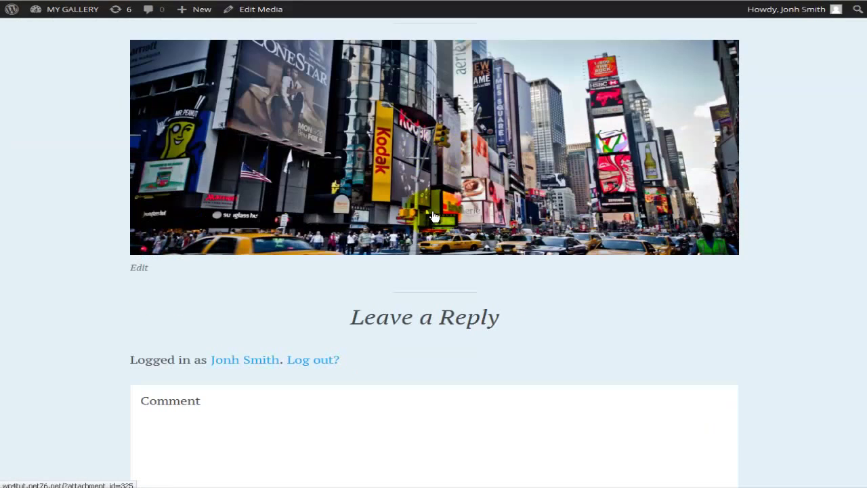
scroll(408, 175, "up", 1)
scroll(392, 237, "down", 4)
left_click(369, 280)
scroll(433, 237, "up", 4)
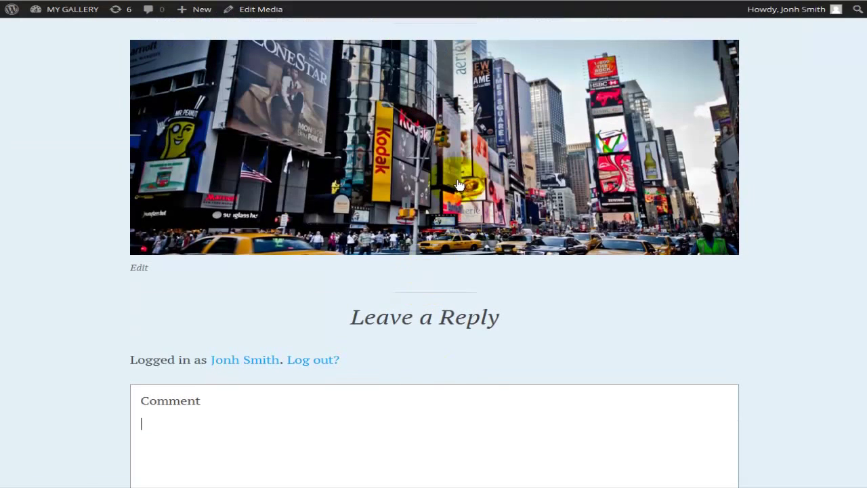
Step: Advance to the NY 3 attachment page, look it over and return to the post editor
left_click(457, 183)
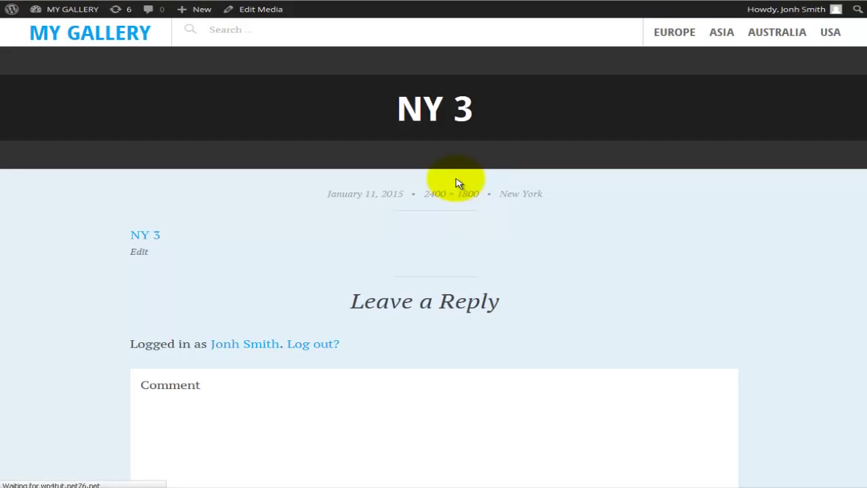
scroll(414, 236, "down", 2)
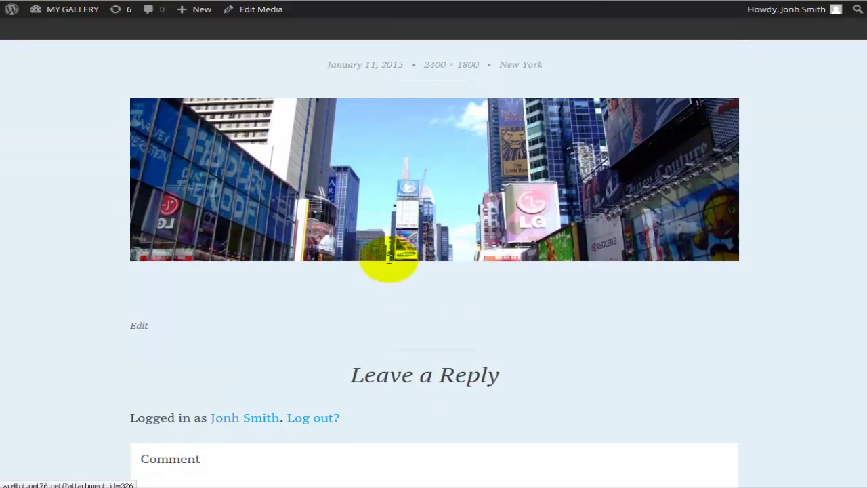
scroll(387, 258, "down", 3)
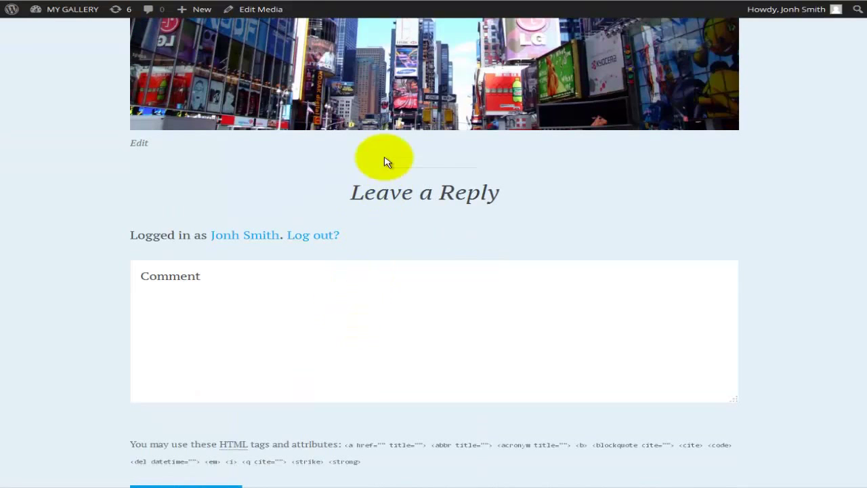
scroll(354, 164, "up", 3)
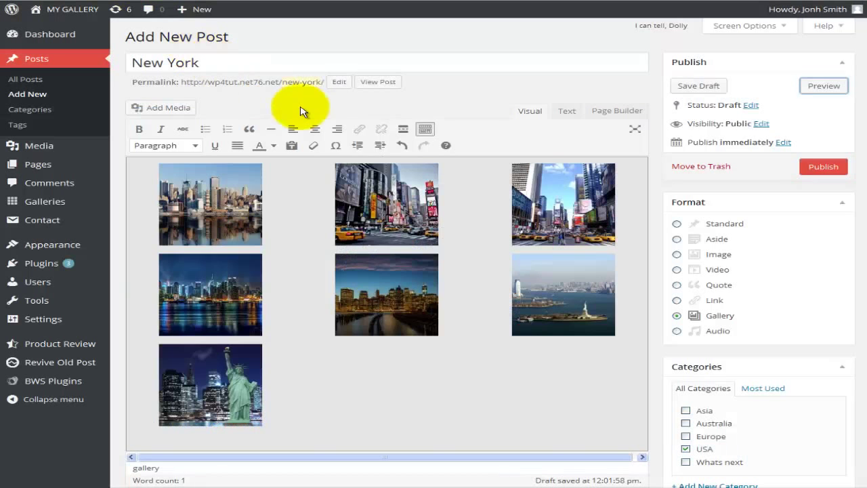
Step: Change the gallery's Link To setting to Media File and update the gallery
left_click(309, 201)
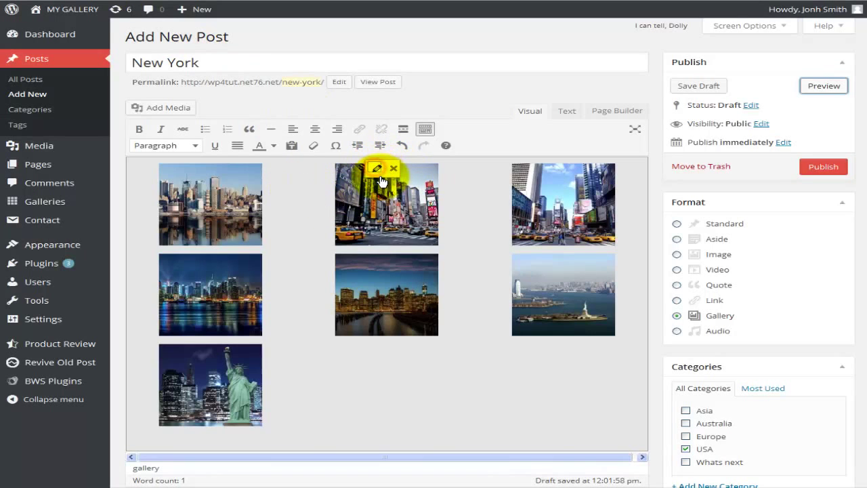
left_click(421, 164)
left_click(758, 87)
left_click(744, 102)
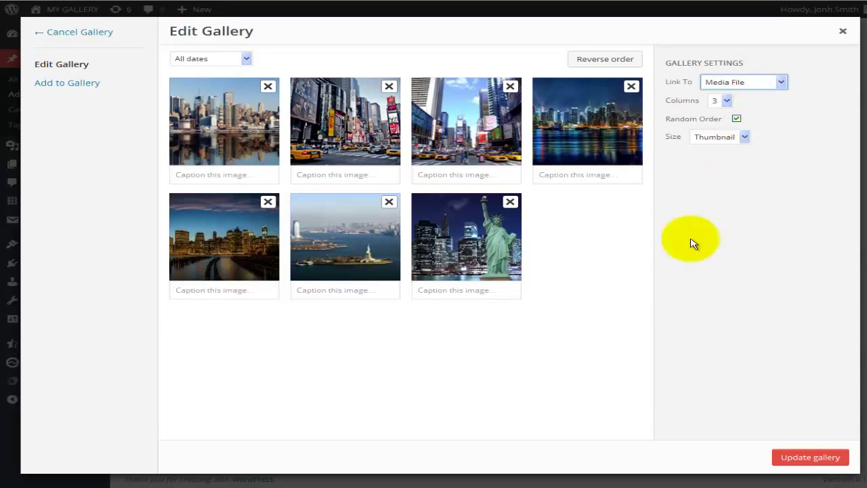
left_click(809, 459)
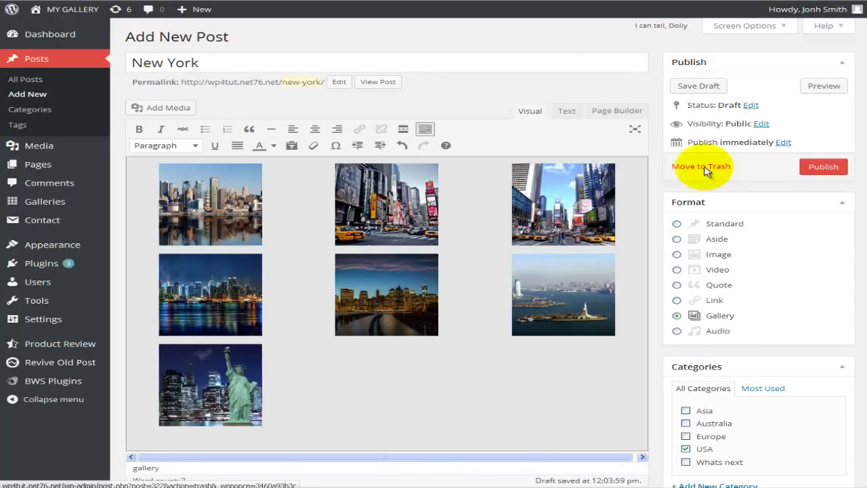
Step: Preview the post, view the night skyline photo's media file and go back to the editor
left_click(817, 92)
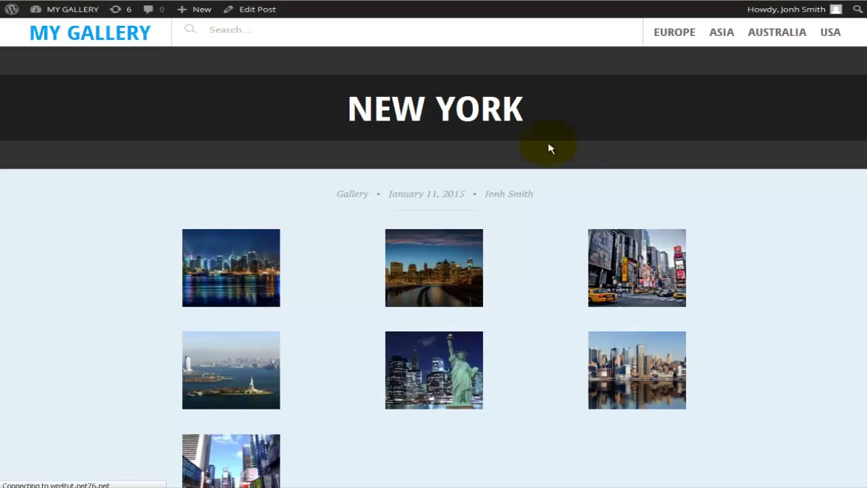
left_click(251, 262)
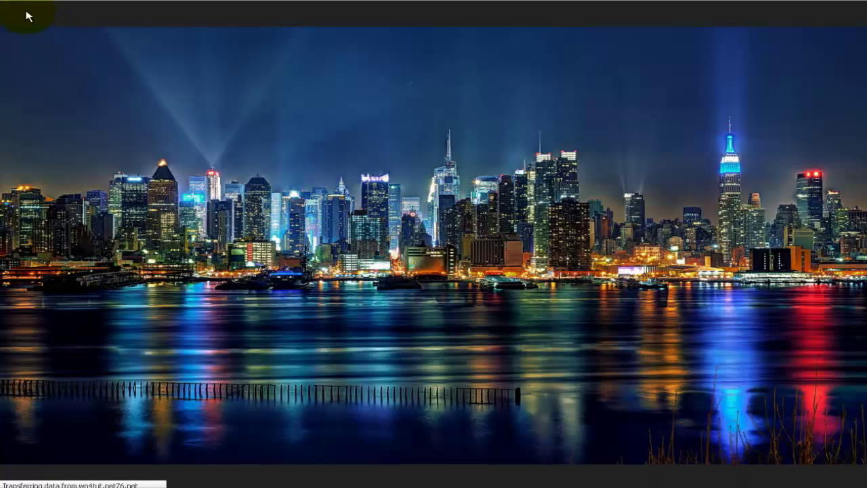
left_click(47, 9)
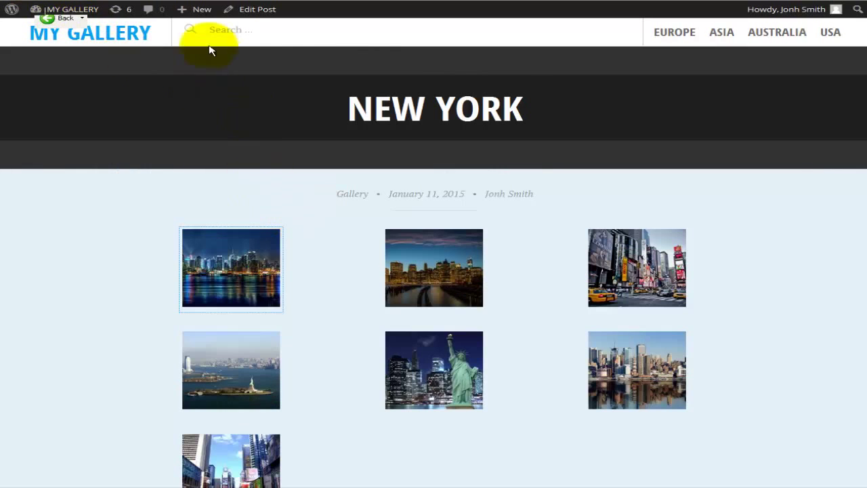
left_click(47, 18)
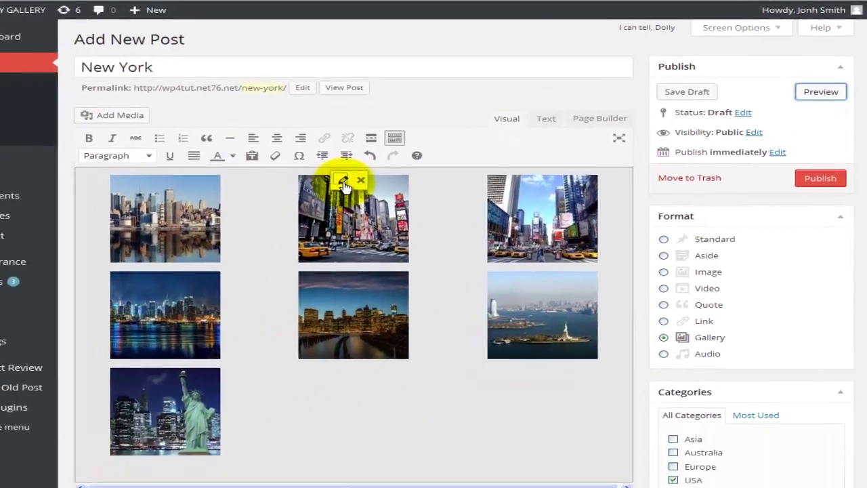
Step: Set the gallery's Link To option to None and update the gallery
left_click(174, 241)
left_click(739, 83)
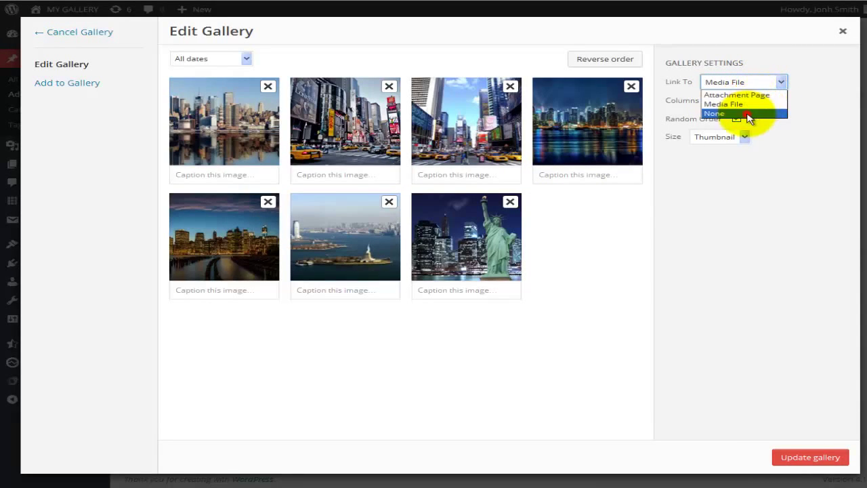
left_click(749, 112)
left_click(801, 458)
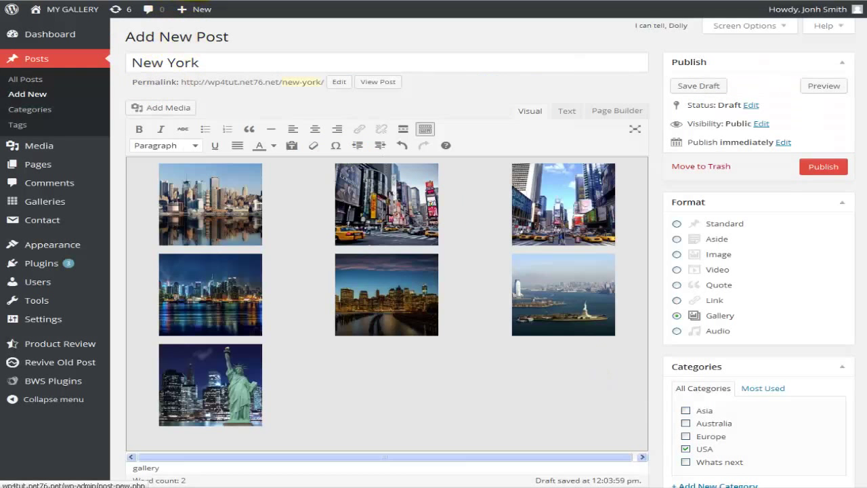
Step: Preview the post and test whether several gallery photos respond as links
left_click(824, 85)
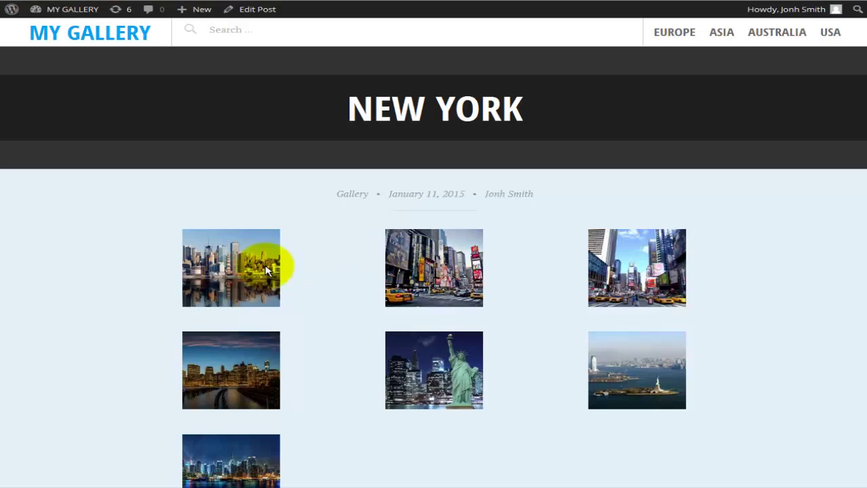
left_click(602, 254)
left_click(608, 360)
left_click(419, 353)
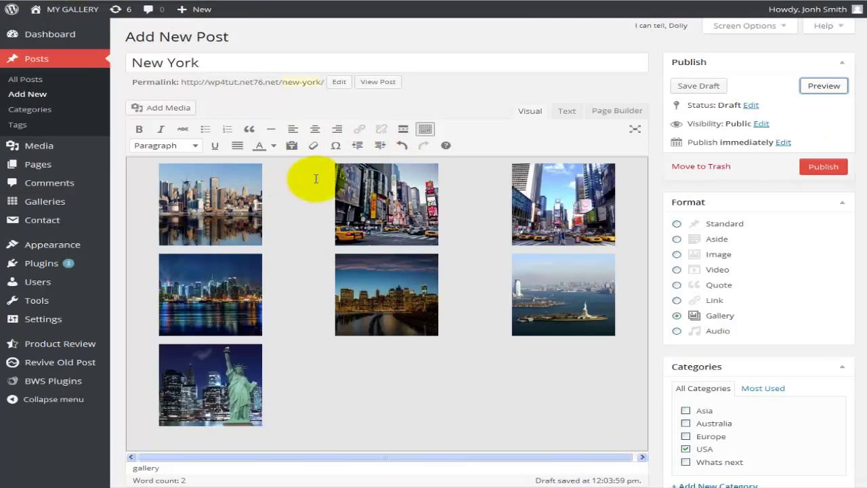
Step: Set the gallery's Link To option to Attachment Page, turn off Random Order and update the gallery
left_click(305, 183)
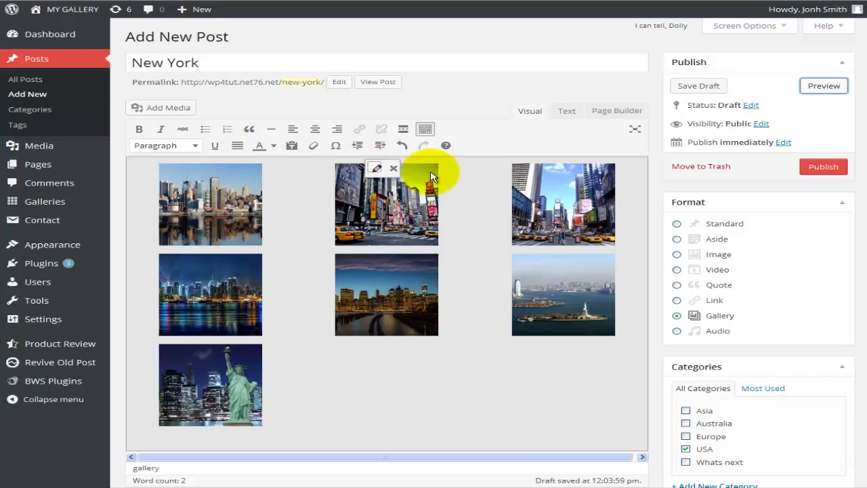
left_click(376, 168)
left_click(781, 81)
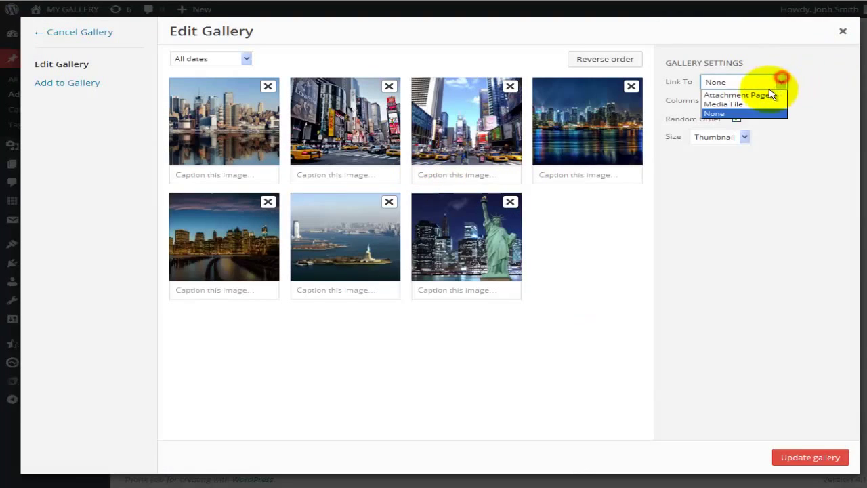
left_click(765, 95)
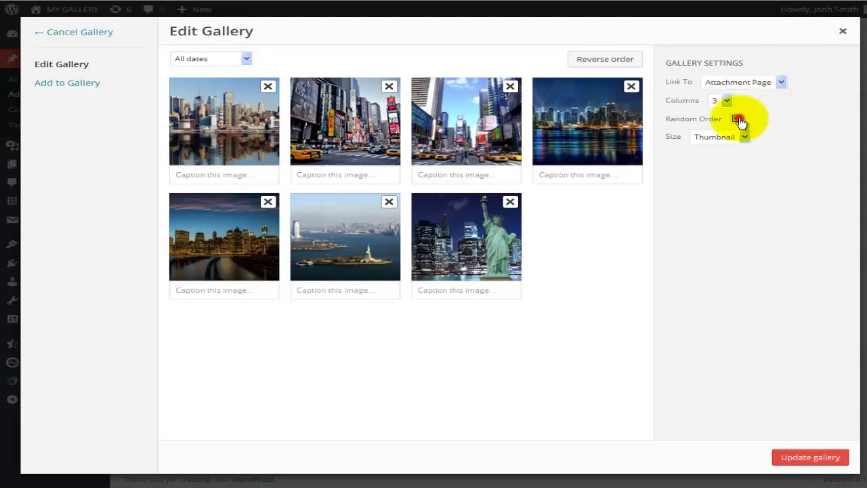
left_click(738, 119)
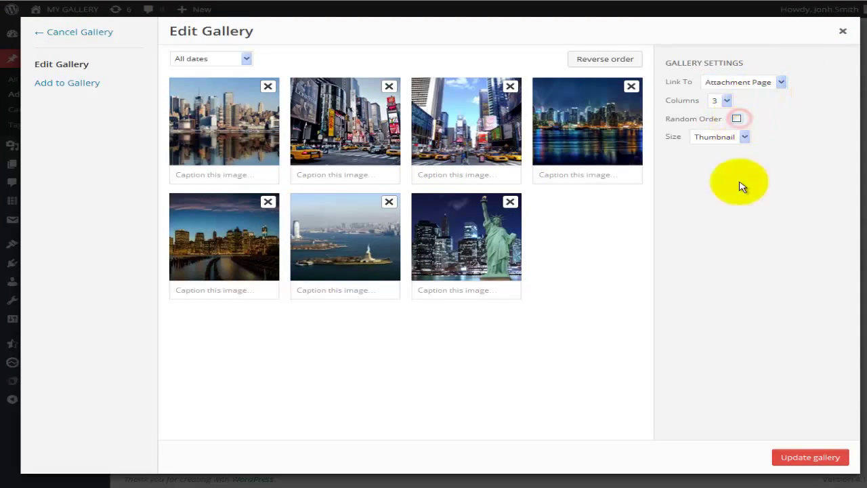
left_click(783, 458)
Step: Preview the post, browse the first four gallery photos in the lightbox, close it and look over the rest of the page
left_click(821, 85)
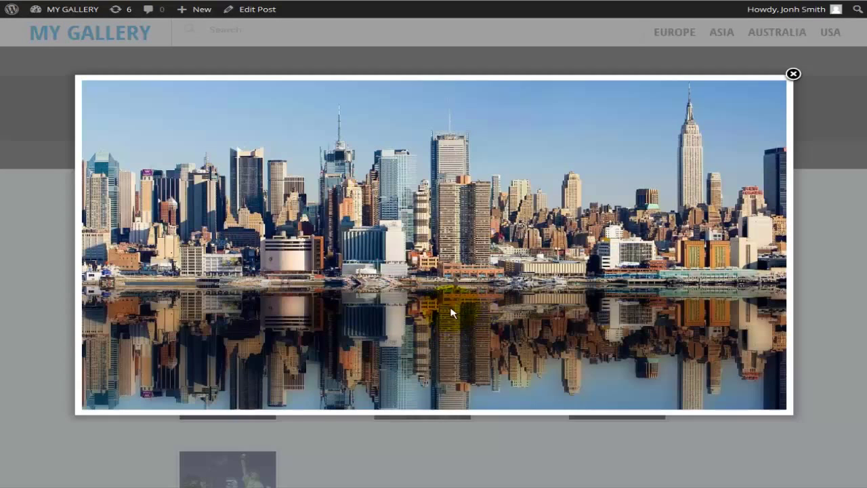
mouse_move(605, 248)
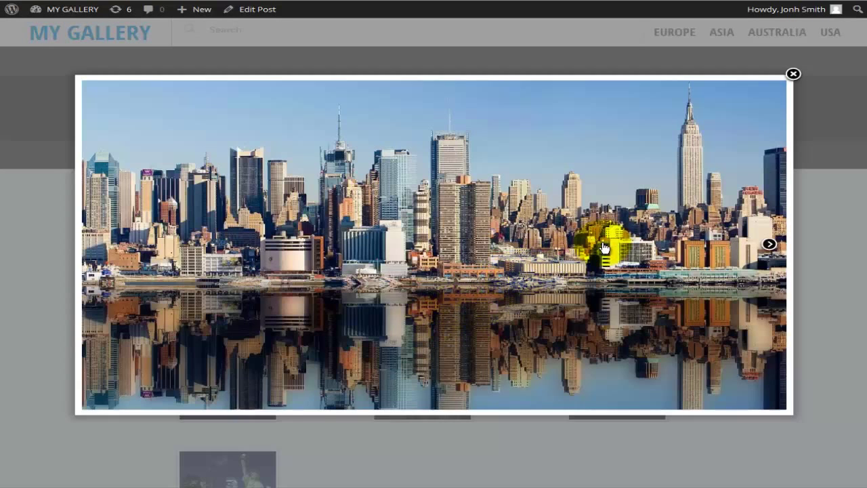
left_click(772, 250)
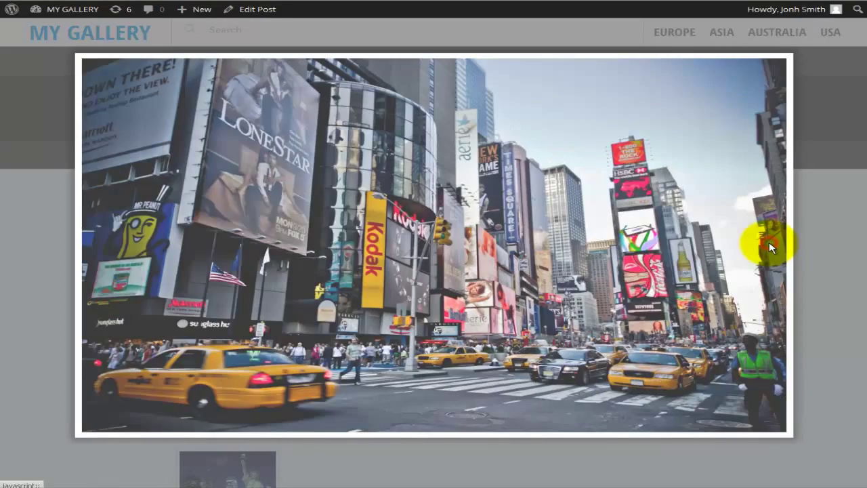
left_click(770, 246)
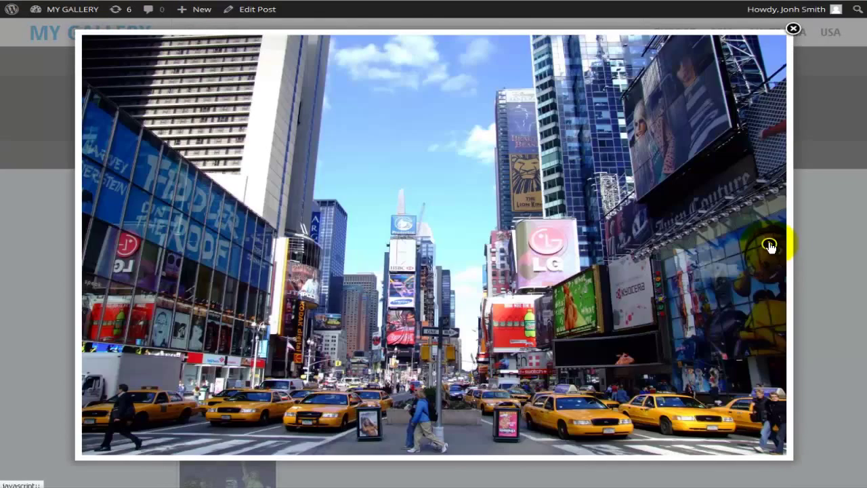
left_click(768, 247)
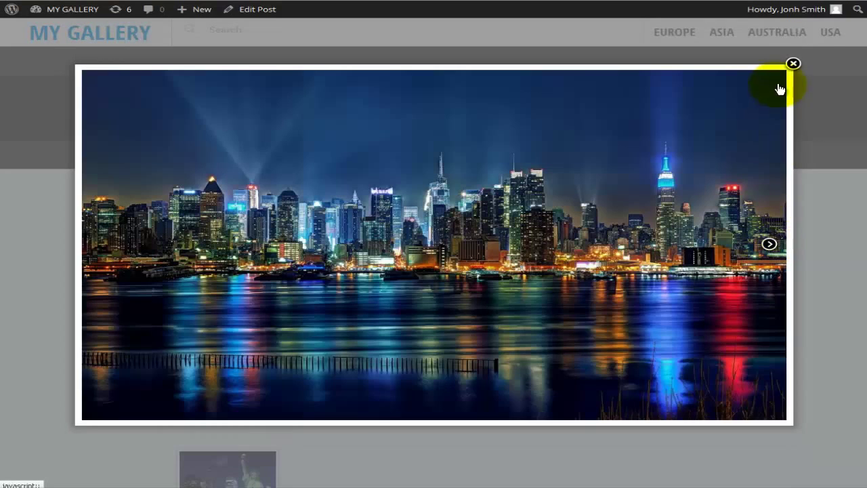
left_click(792, 64)
scroll(528, 309, "down", 5)
scroll(526, 309, "down", 1)
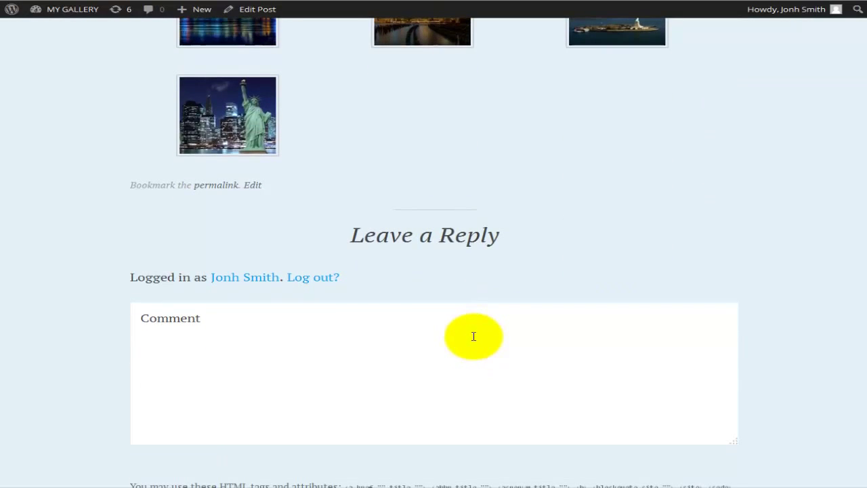
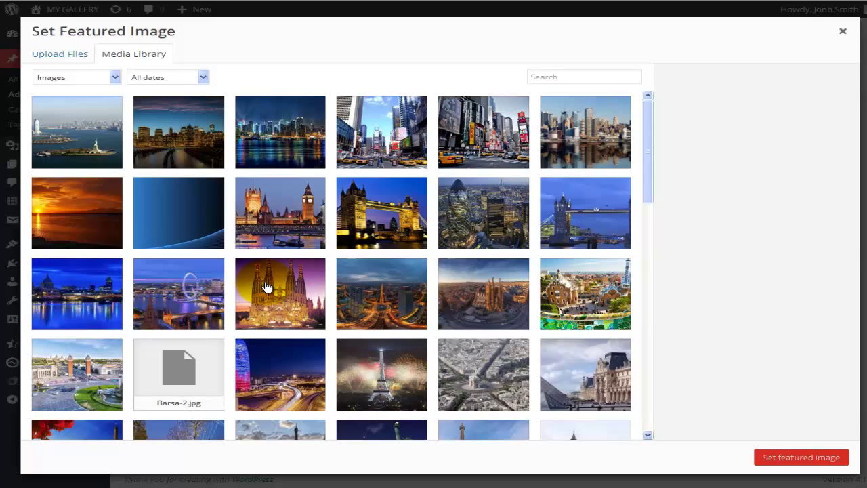
Step: Set the night Statue of Liberty photo, Statue.jpg, as the post's featured image
scroll(266, 287, "down", 2)
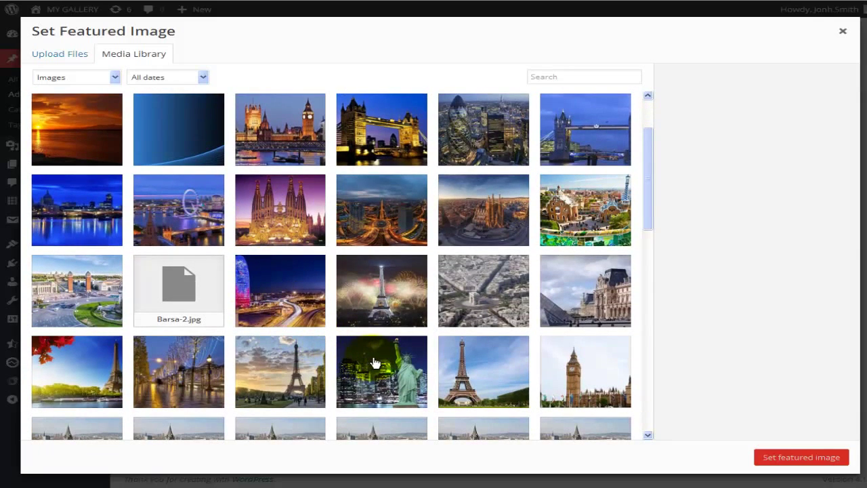
left_click(375, 363)
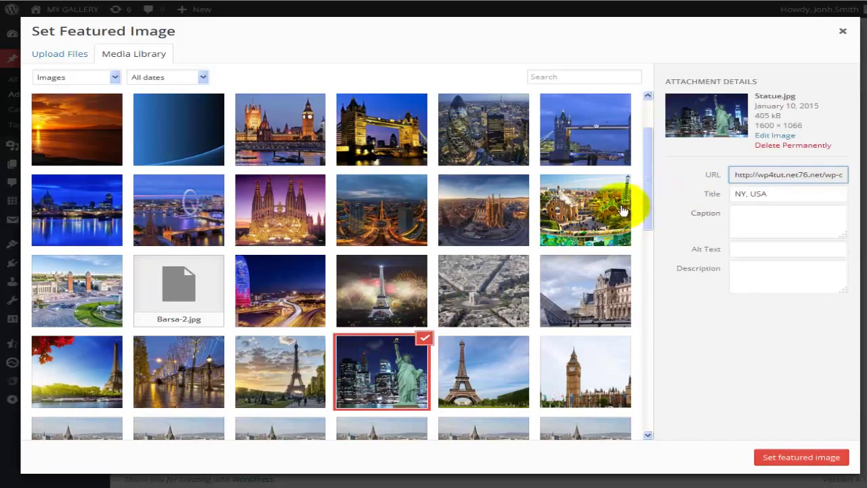
left_click(796, 463)
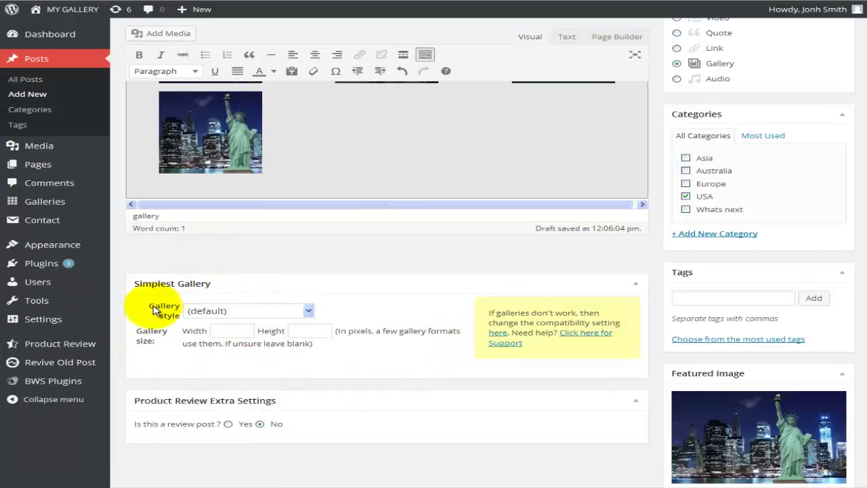
Step: Set the post's Simplest Gallery style to FancyBox WITH labels
left_click(249, 311)
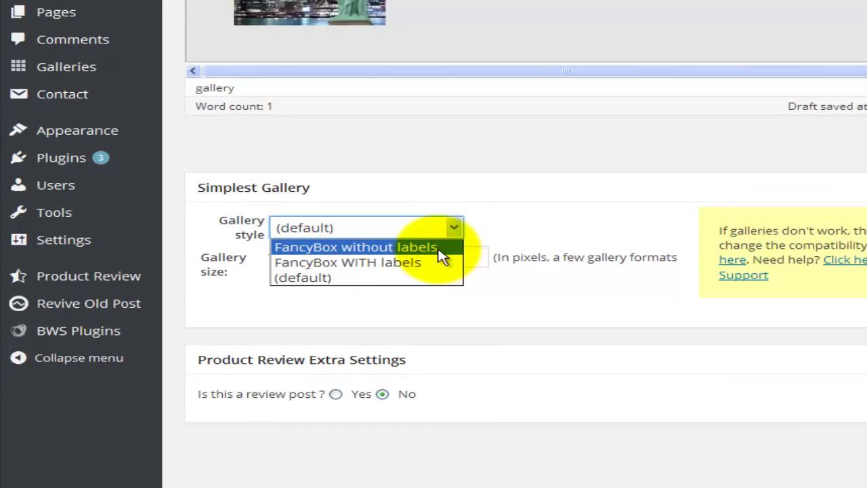
left_click(429, 264)
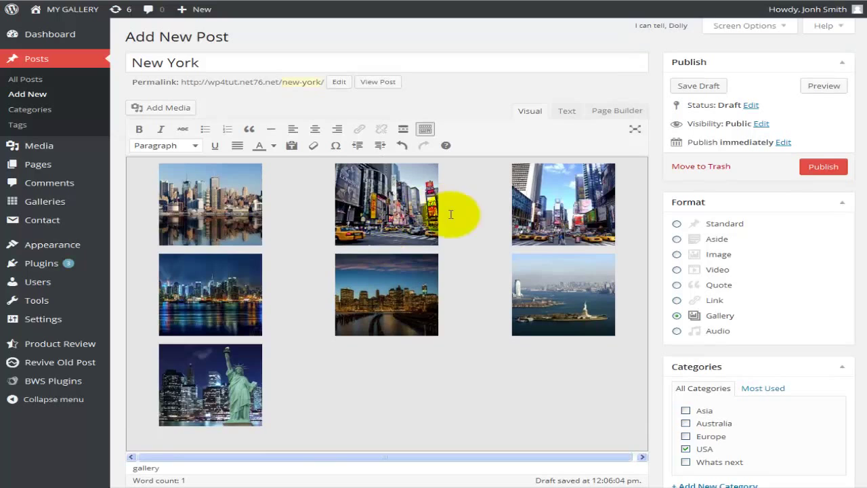
Step: Edit the gallery and caption the first photo "NY skyline" and the second photo "NY Downtown"
left_click(484, 207)
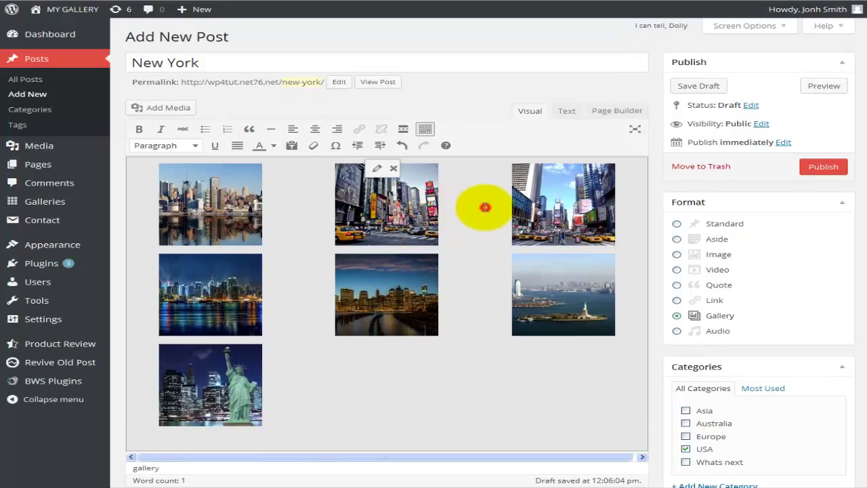
left_click(376, 170)
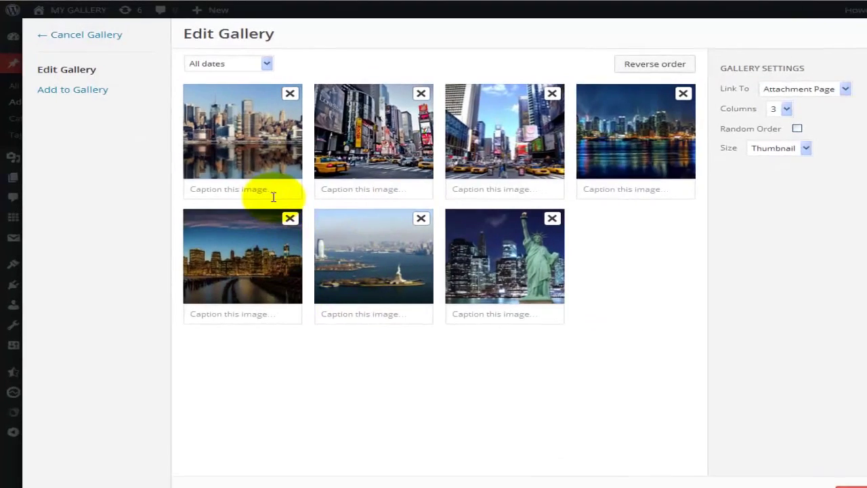
left_click(268, 191)
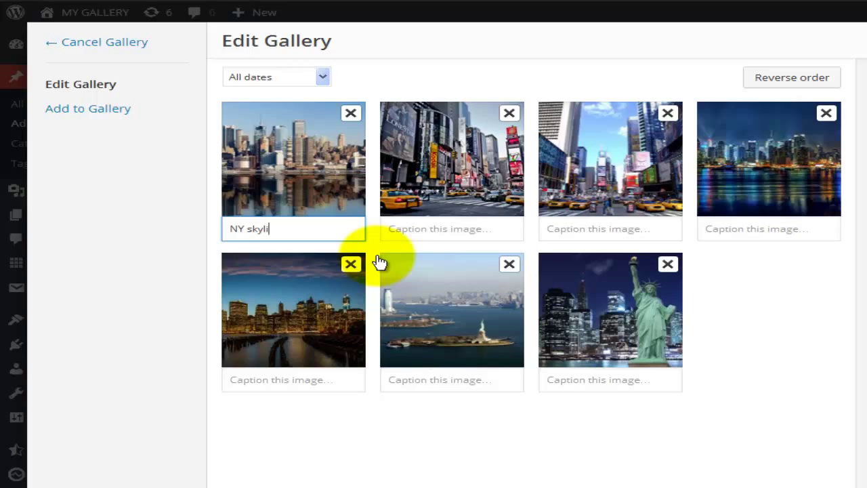
key("Tab")
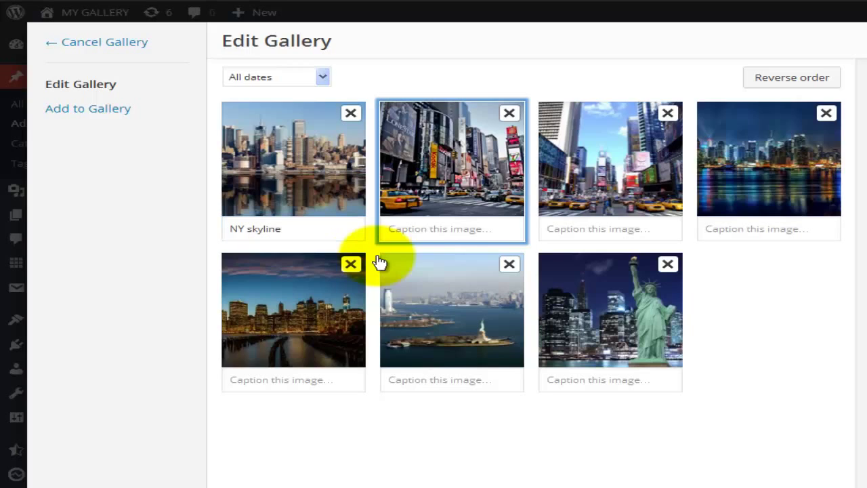
left_click(439, 229)
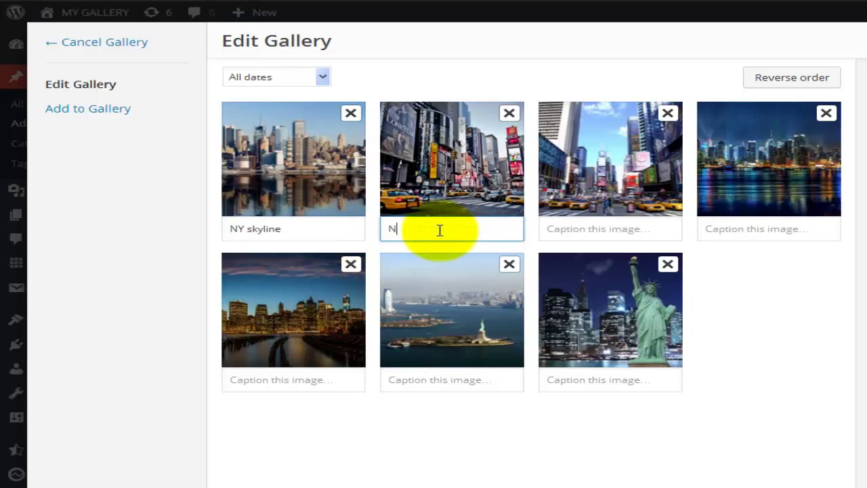
type("NY Downtown")
Step: Caption the fourth gallery photo "NY at night" and update the gallery
left_click(572, 229)
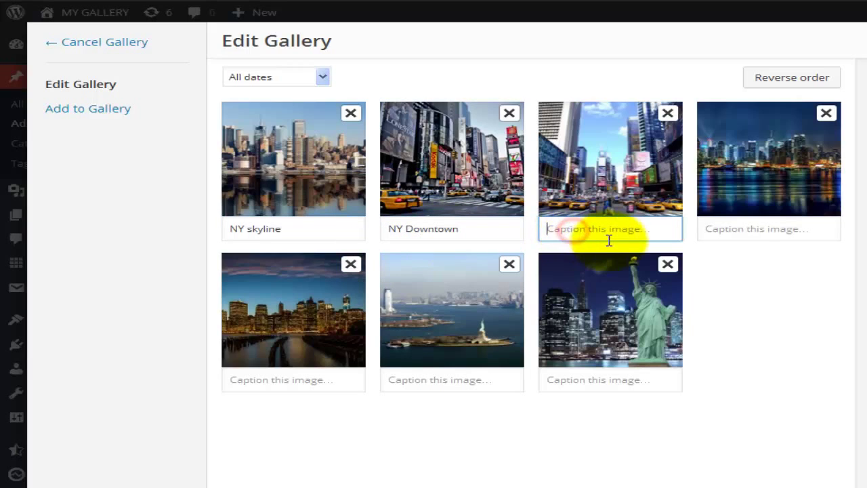
left_click(734, 230)
type("NY at night")
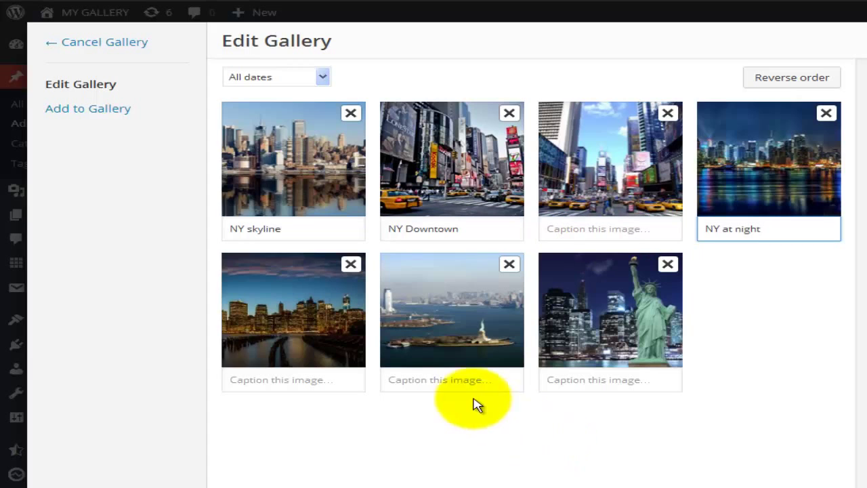
left_click(506, 453)
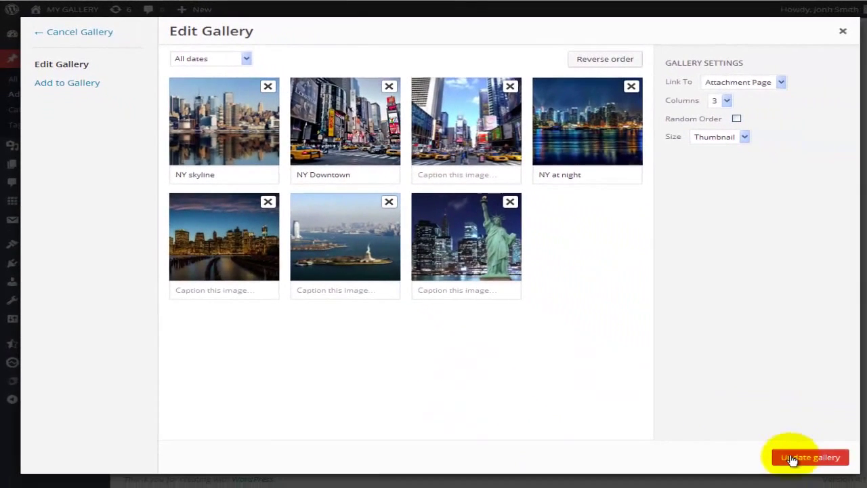
left_click(793, 459)
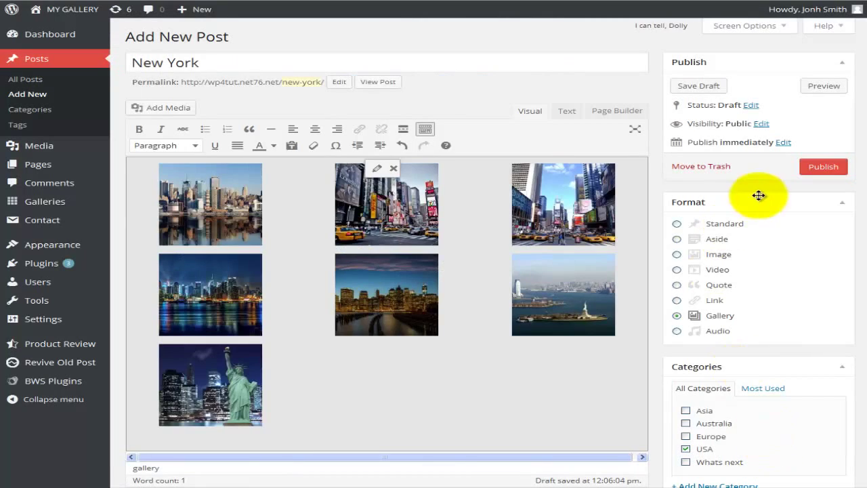
Step: Preview the post and check the captions of the first two photos in the lightbox
left_click(823, 86)
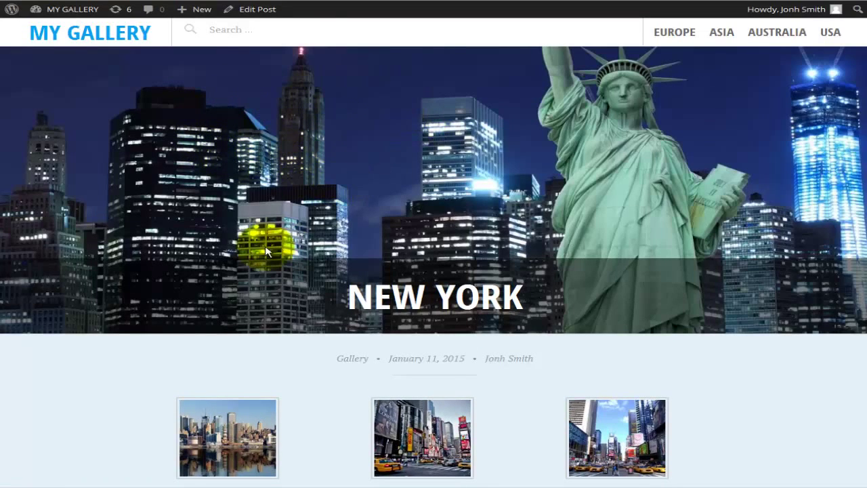
scroll(262, 244, "down", 3)
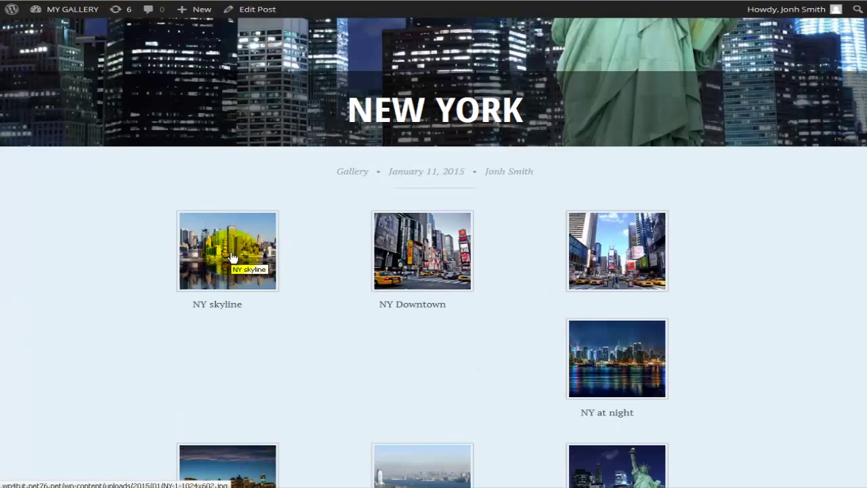
left_click(231, 258)
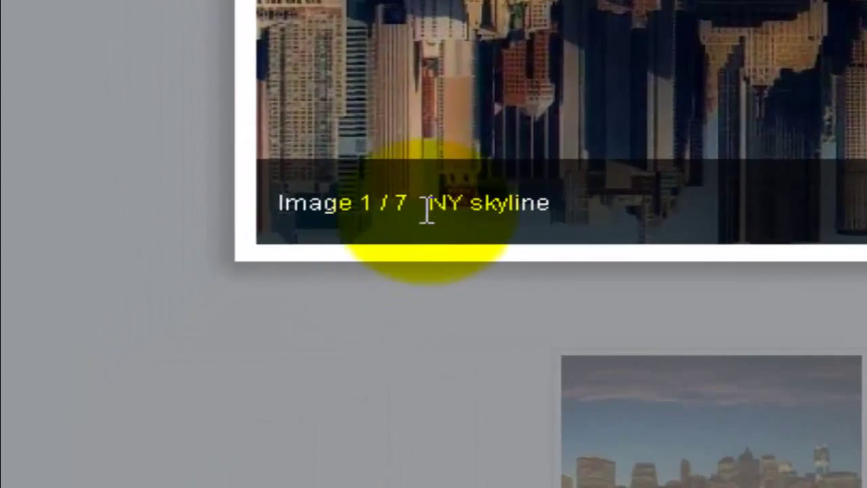
left_click_drag(166, 376, 231, 386)
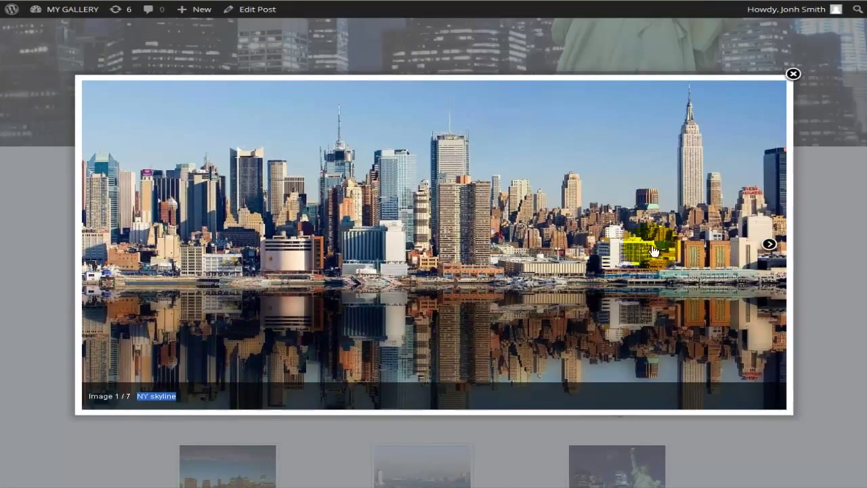
left_click(768, 245)
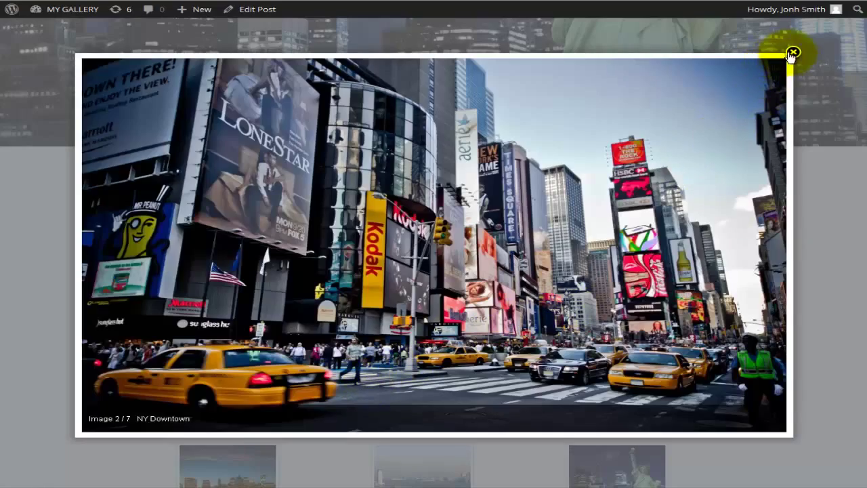
left_click(791, 52)
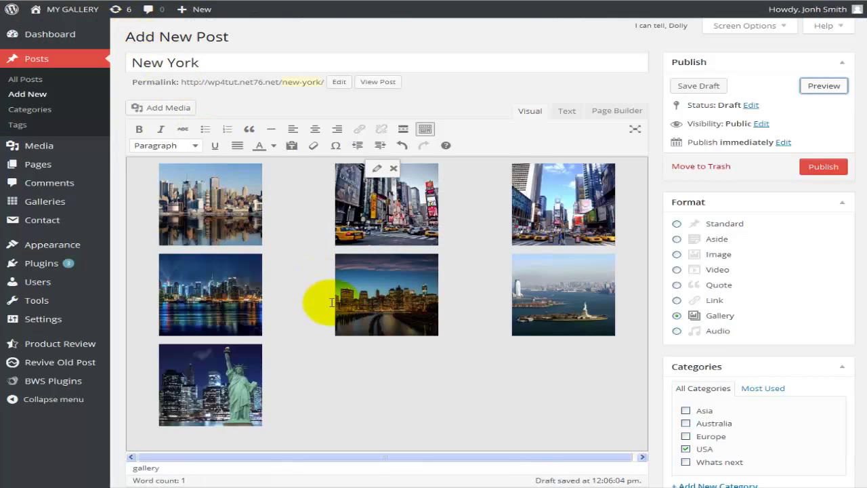
Step: Set the Simplest Gallery style back to (default) for the New York post
scroll(332, 298, "down", 5)
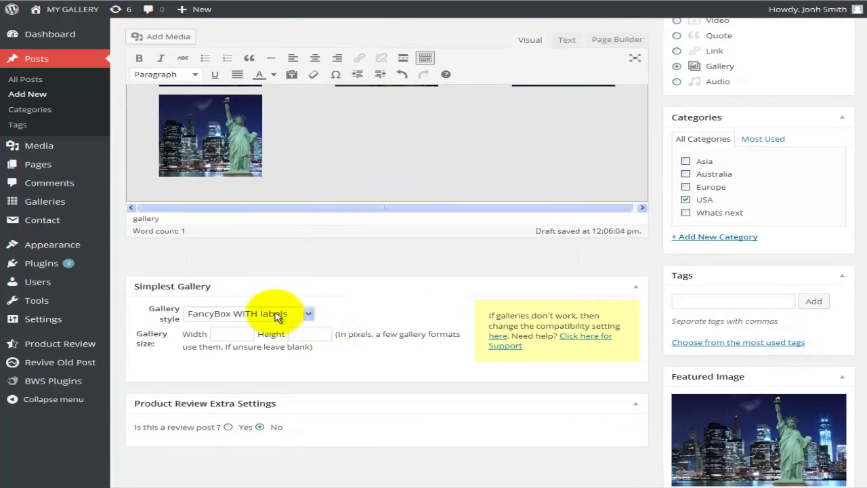
left_click(276, 313)
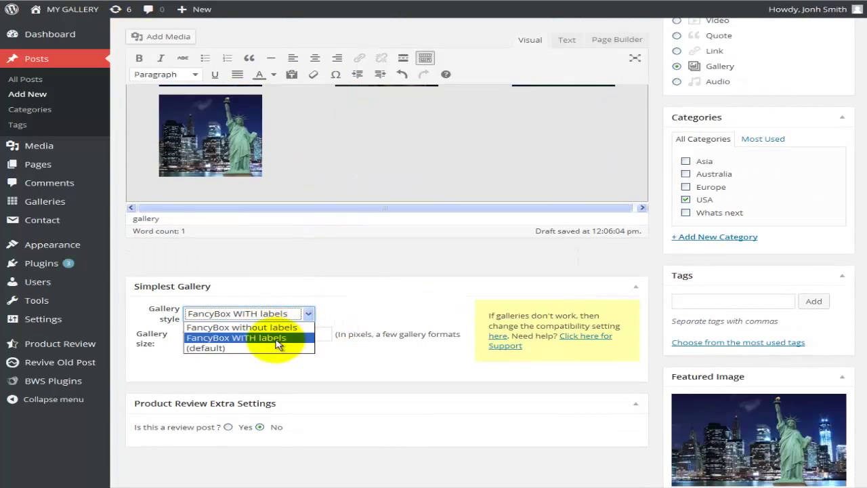
left_click(264, 347)
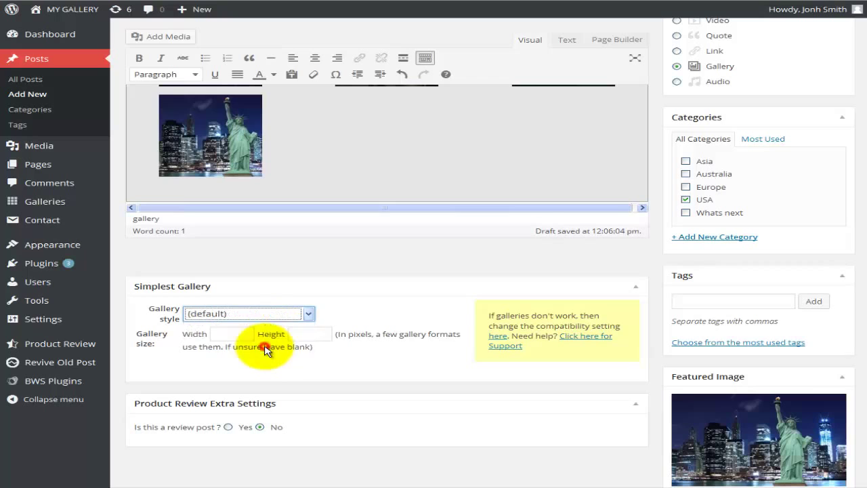
scroll(350, 363, "up", 2)
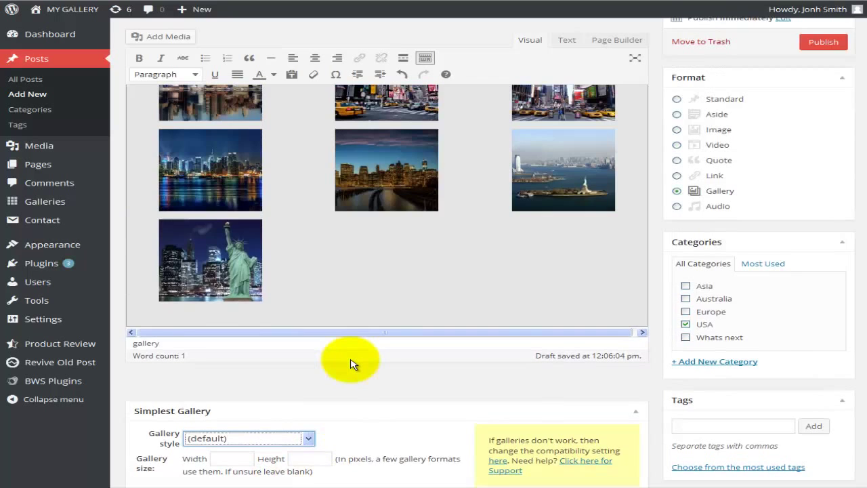
Step: Preview the New York post and check its gallery layout and an enlarged photo in the lightbox
scroll(350, 364, "up", 2)
left_click(822, 86)
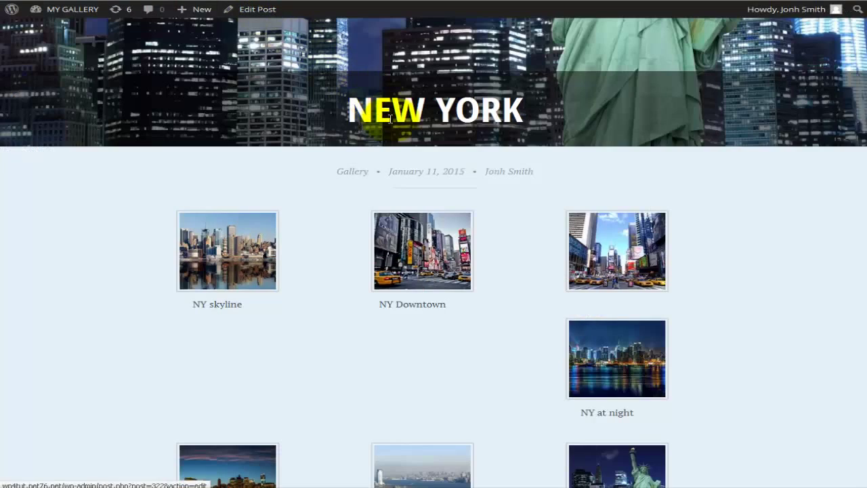
left_click(371, 163)
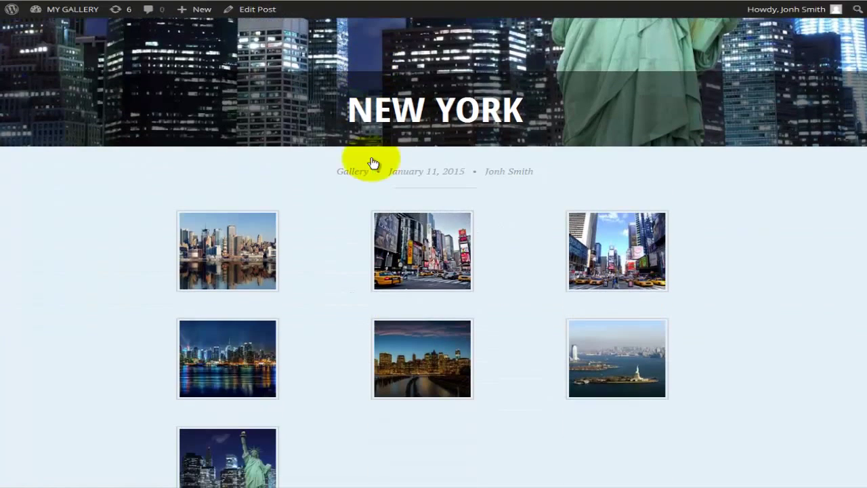
left_click(284, 238)
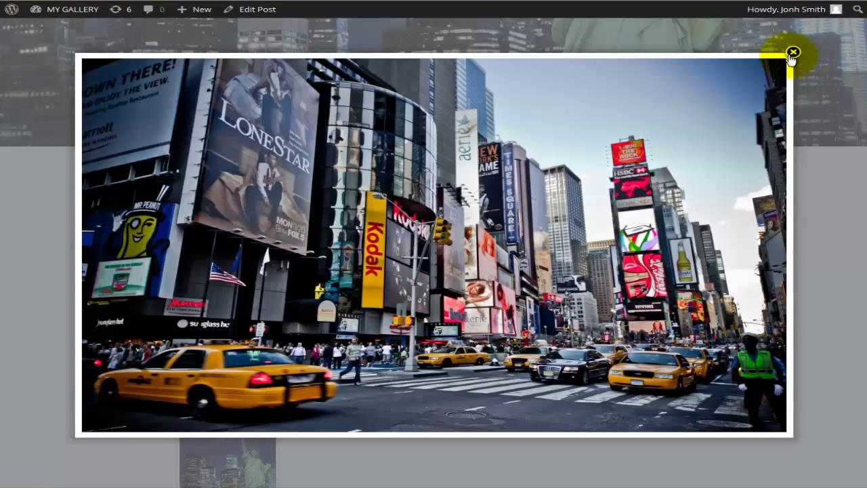
left_click(792, 53)
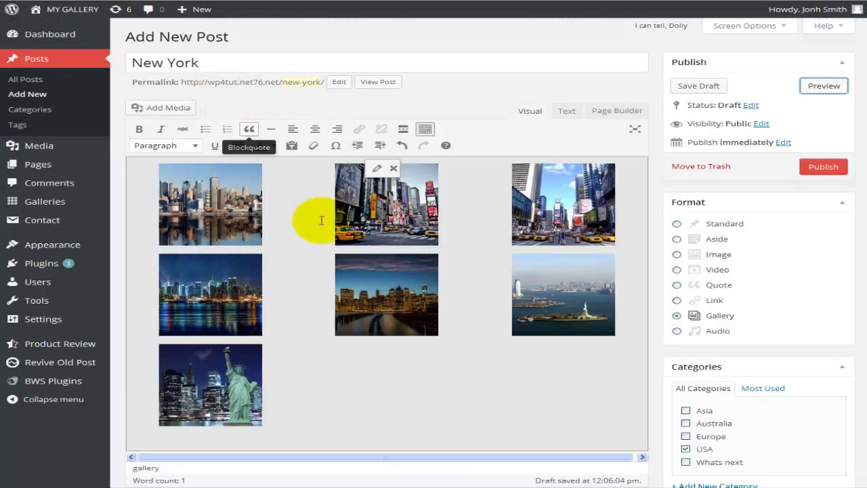
Step: Review the New York post's gallery style, Gallery format and USA category, and publish the post
scroll(321, 219, "down", 1)
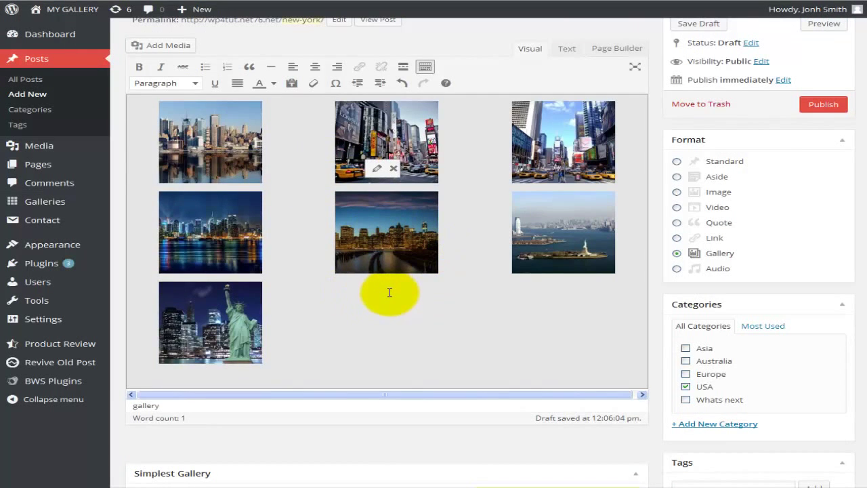
scroll(164, 348, "down", 2)
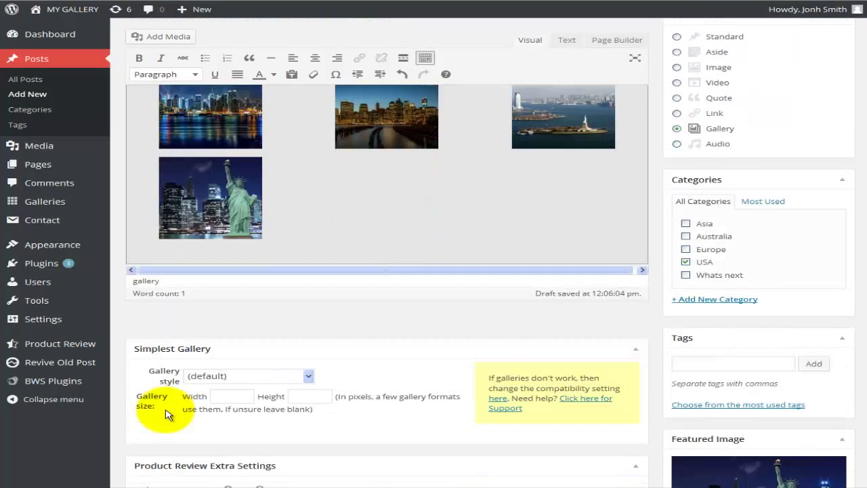
scroll(168, 410, "up", 3)
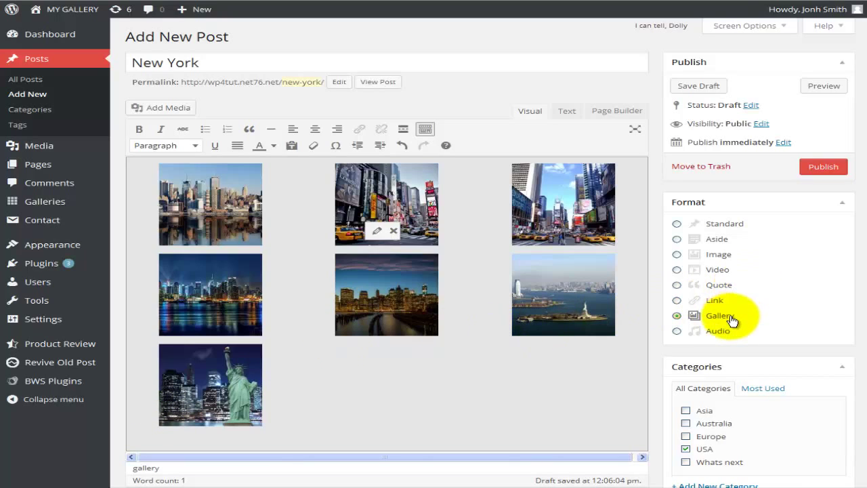
scroll(735, 325, "down", 1)
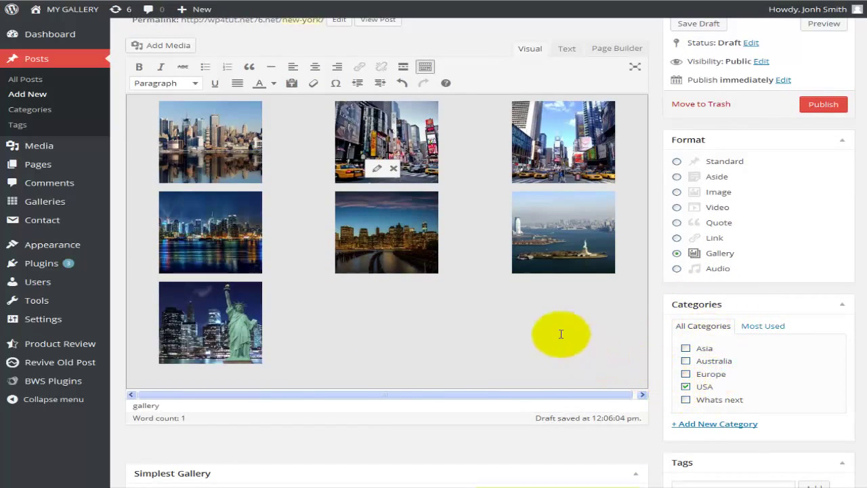
scroll(535, 338, "up", 1)
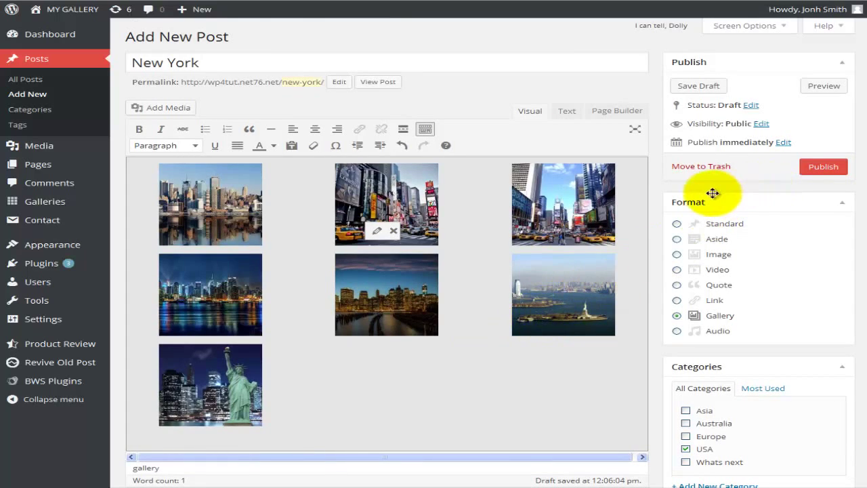
left_click(814, 172)
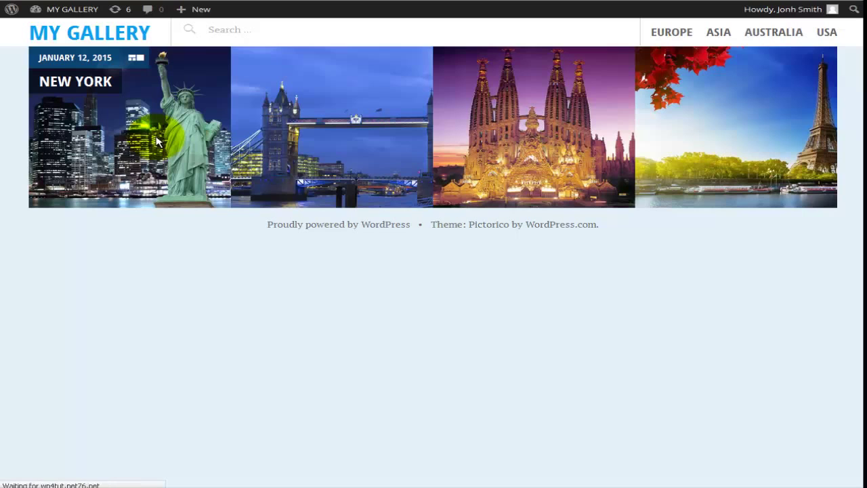
Step: Examine the published New York post from its featured image and gallery thumbnails through to the comment form
scroll(155, 140, "down", 1)
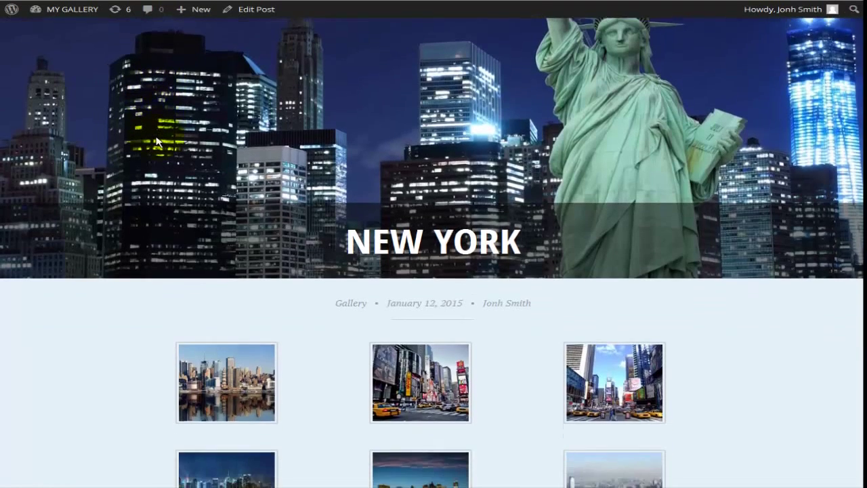
scroll(339, 121, "up", 1)
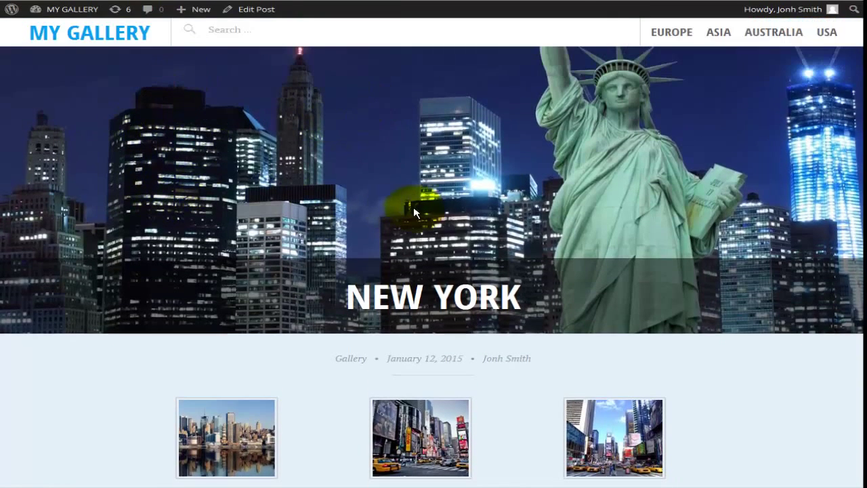
scroll(411, 210, "down", 1)
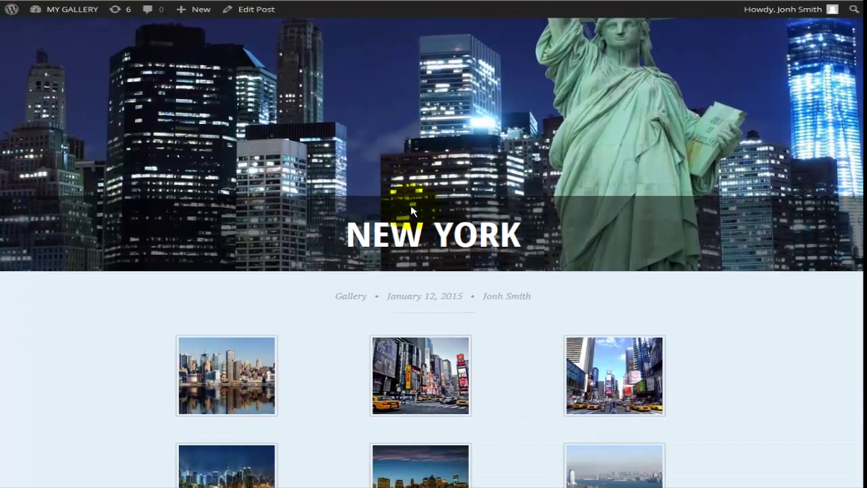
scroll(411, 210, "up", 1)
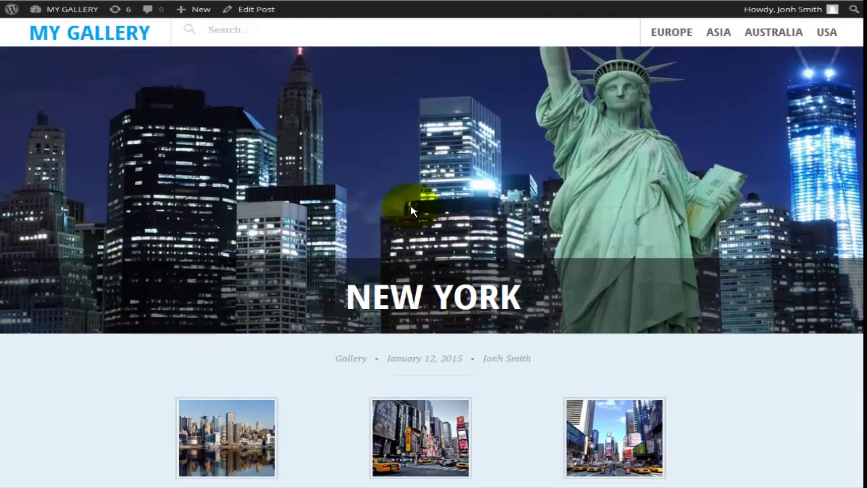
scroll(411, 210, "down", 2)
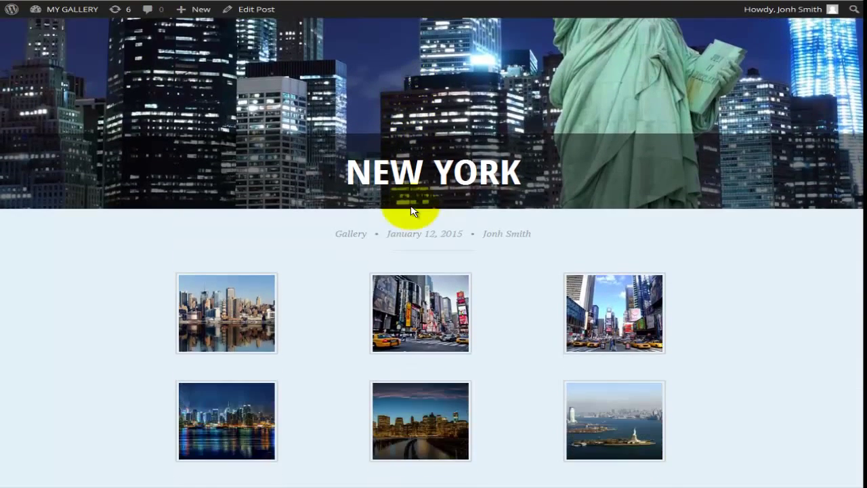
scroll(411, 211, "down", 1)
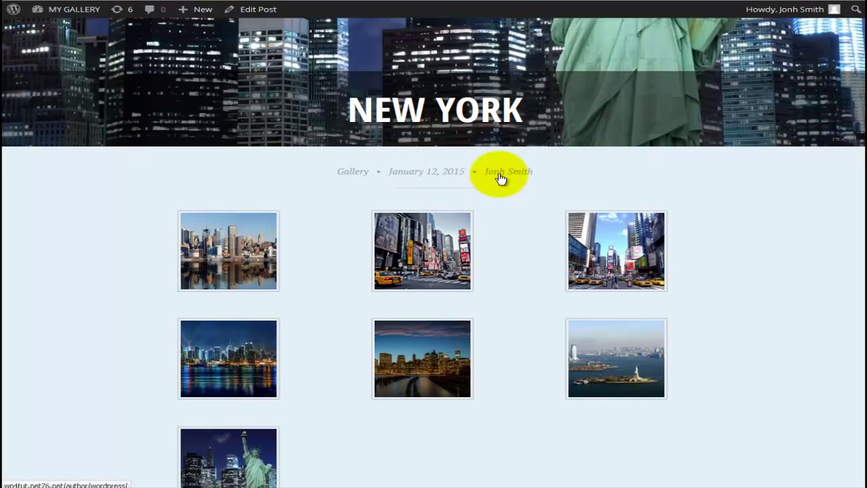
scroll(500, 178, "down", 5)
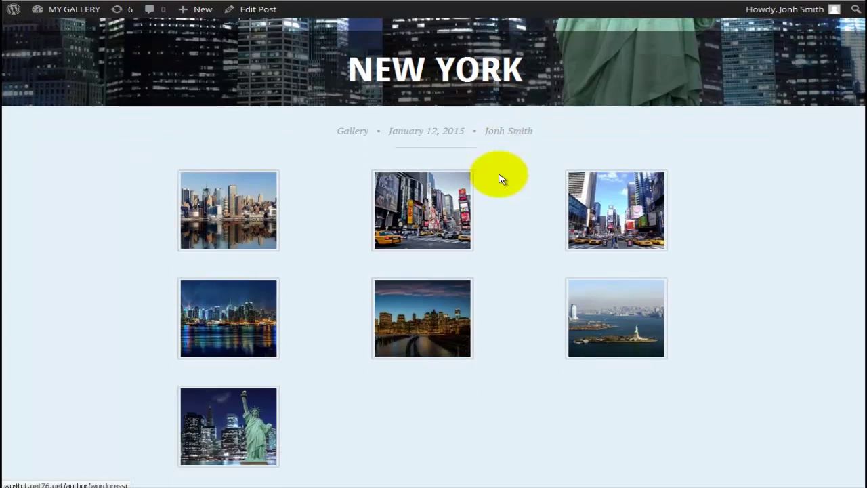
scroll(500, 178, "down", 1)
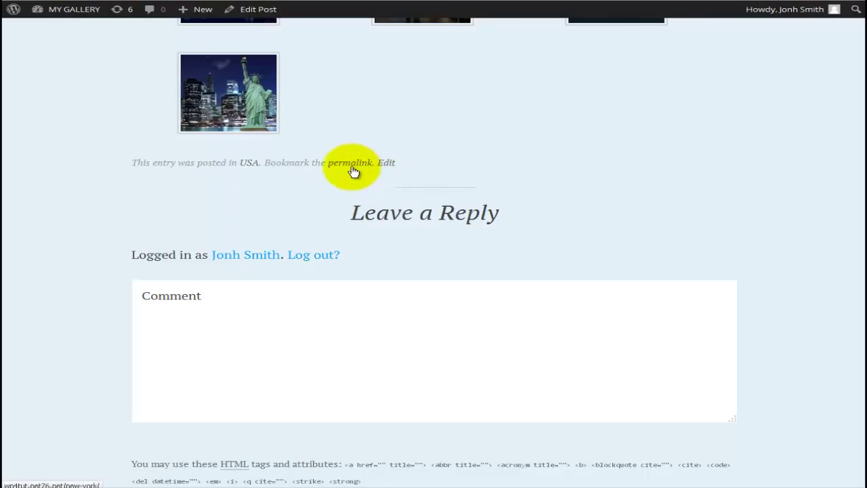
left_click(314, 296)
scroll(314, 297, "down", 2)
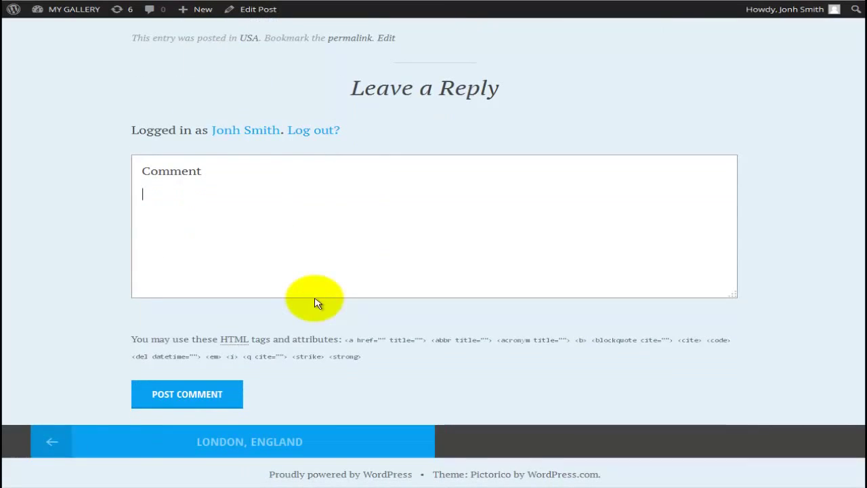
Step: Open the first New York photo in the lightbox, browse forward to the fifth photo and close the lightbox
scroll(314, 298, "up", 5)
scroll(315, 303, "down", 1)
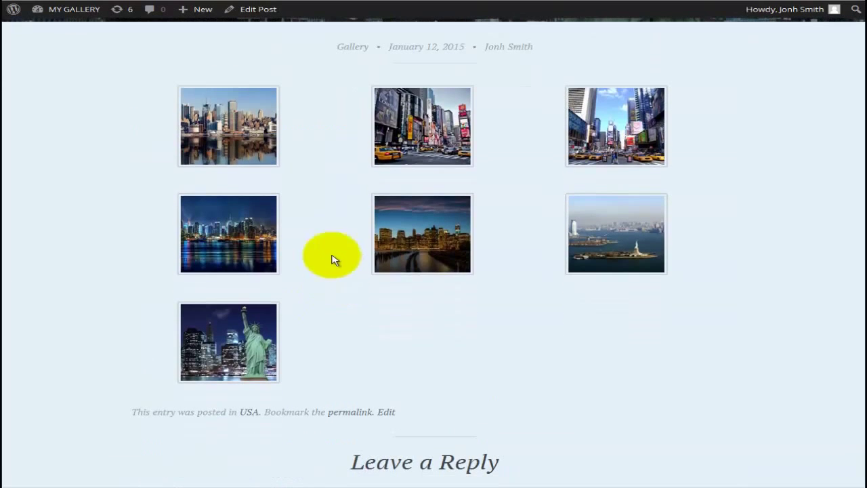
left_click(229, 130)
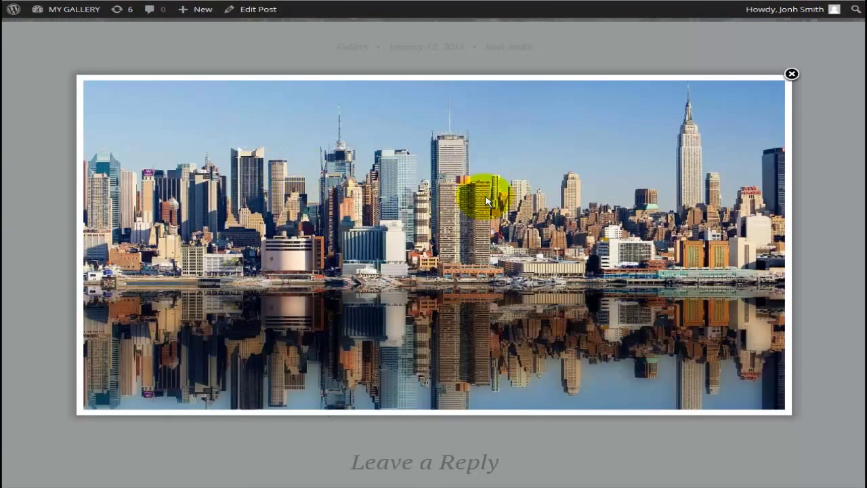
left_click(770, 249)
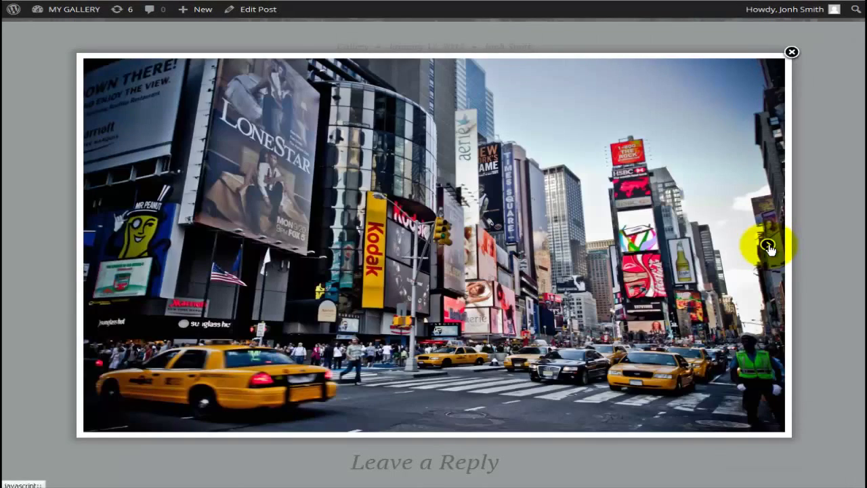
left_click(770, 250)
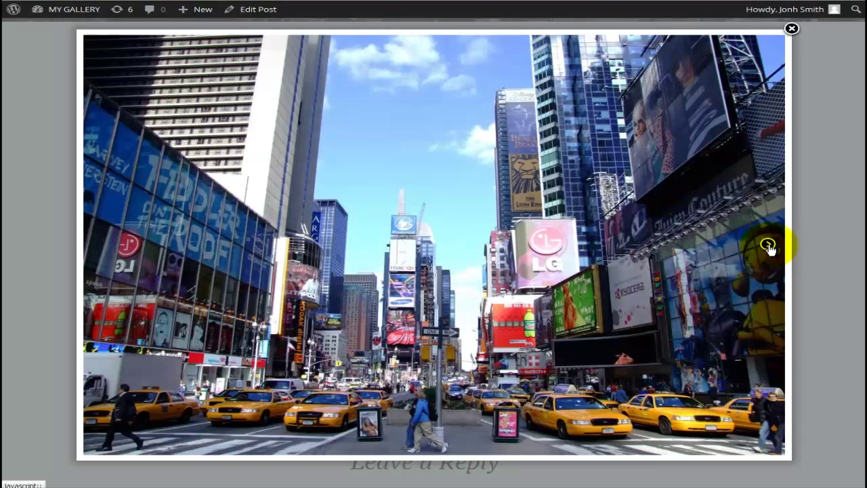
left_click(769, 249)
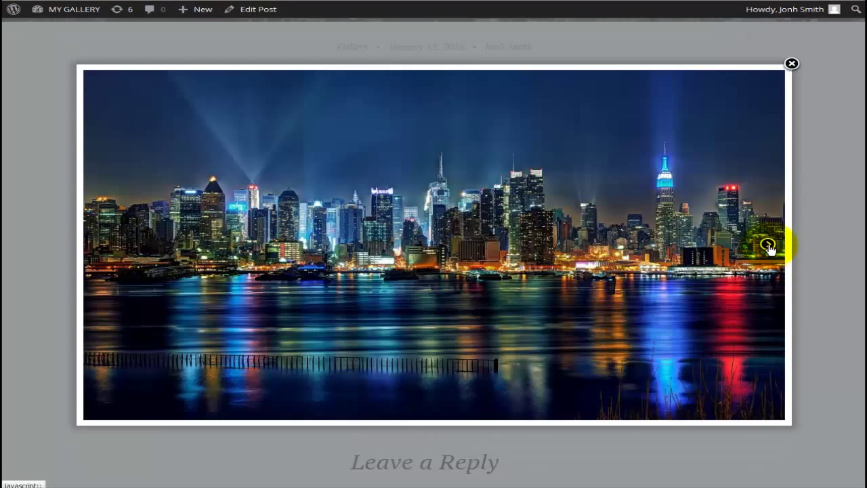
left_click(768, 249)
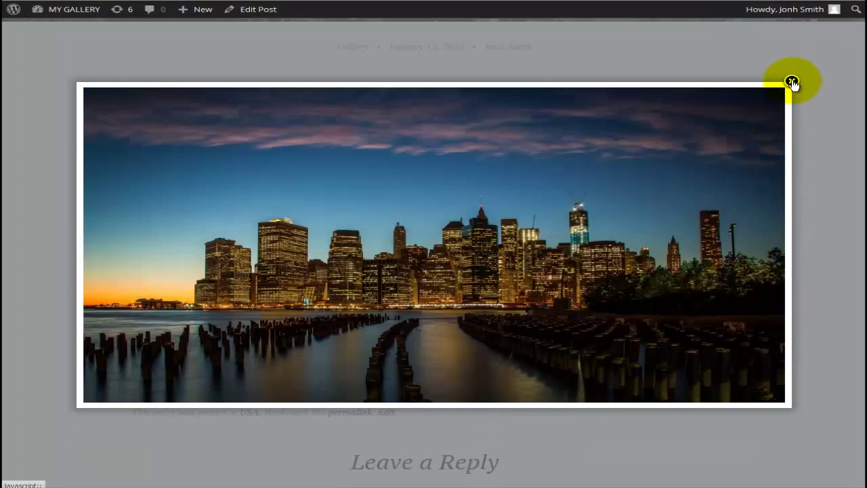
left_click(792, 83)
Step: Check the site's home page and the USA and Europe category pages, and return to the home page
scroll(616, 261, "up", 5)
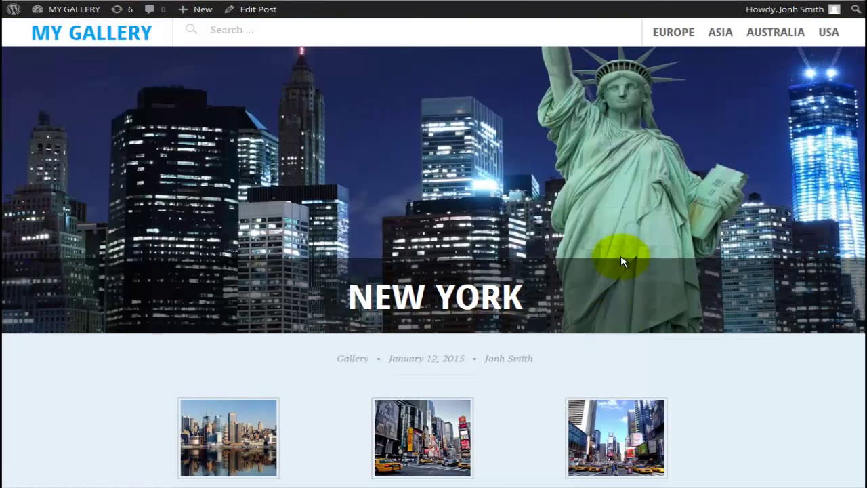
left_click(93, 37)
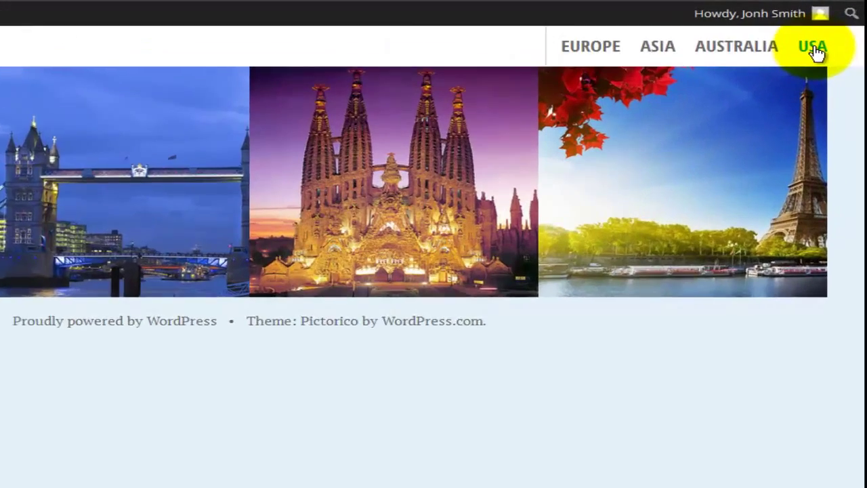
left_click(828, 32)
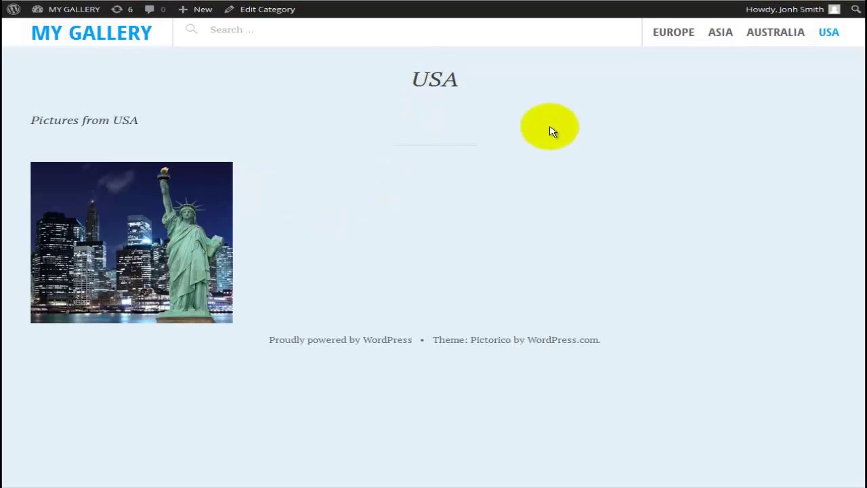
left_click(669, 37)
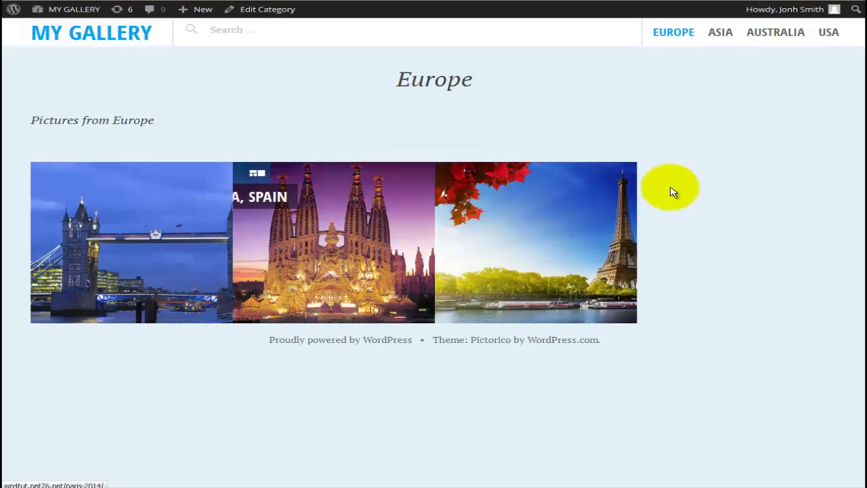
left_click(137, 43)
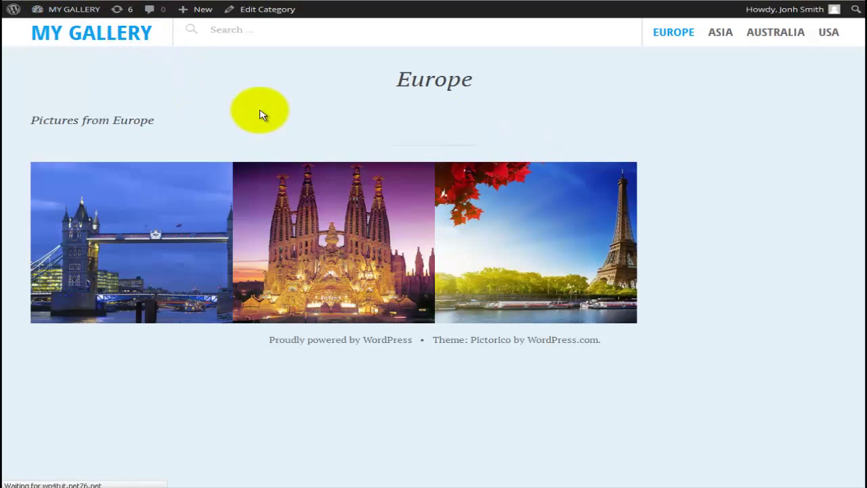